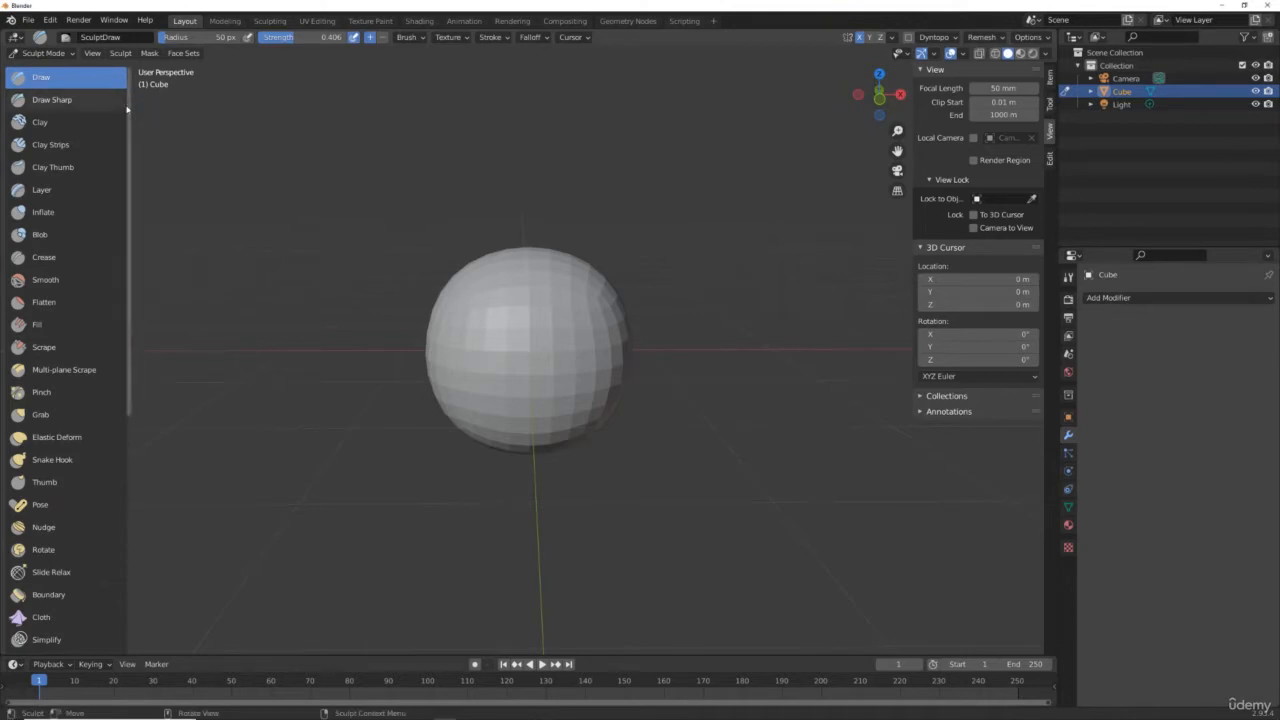
Narrow the brush toolbar slightly and enlarge the Draw brush's radius.
mouse_move(129, 105)
left_mouse_down()
mouse_move(36, 106)
mouse_move(150, 112)
mouse_move(115, 116)
left_mouse_up()
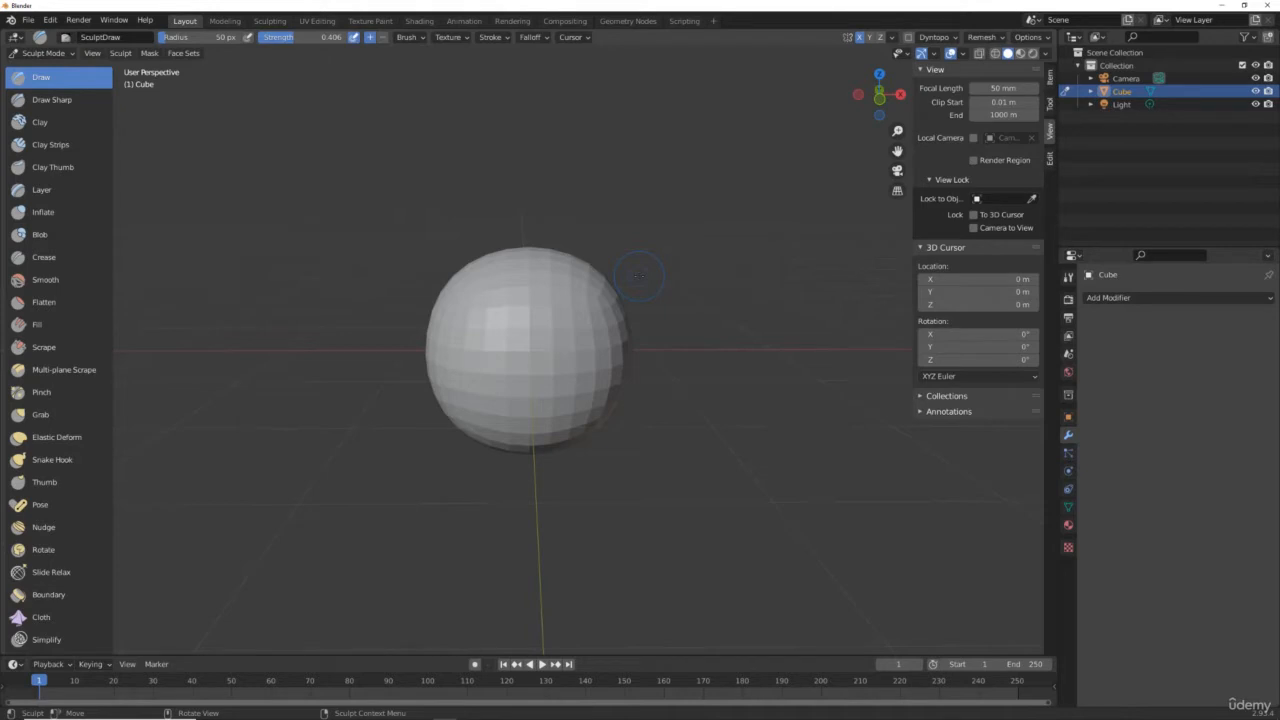
key("f")
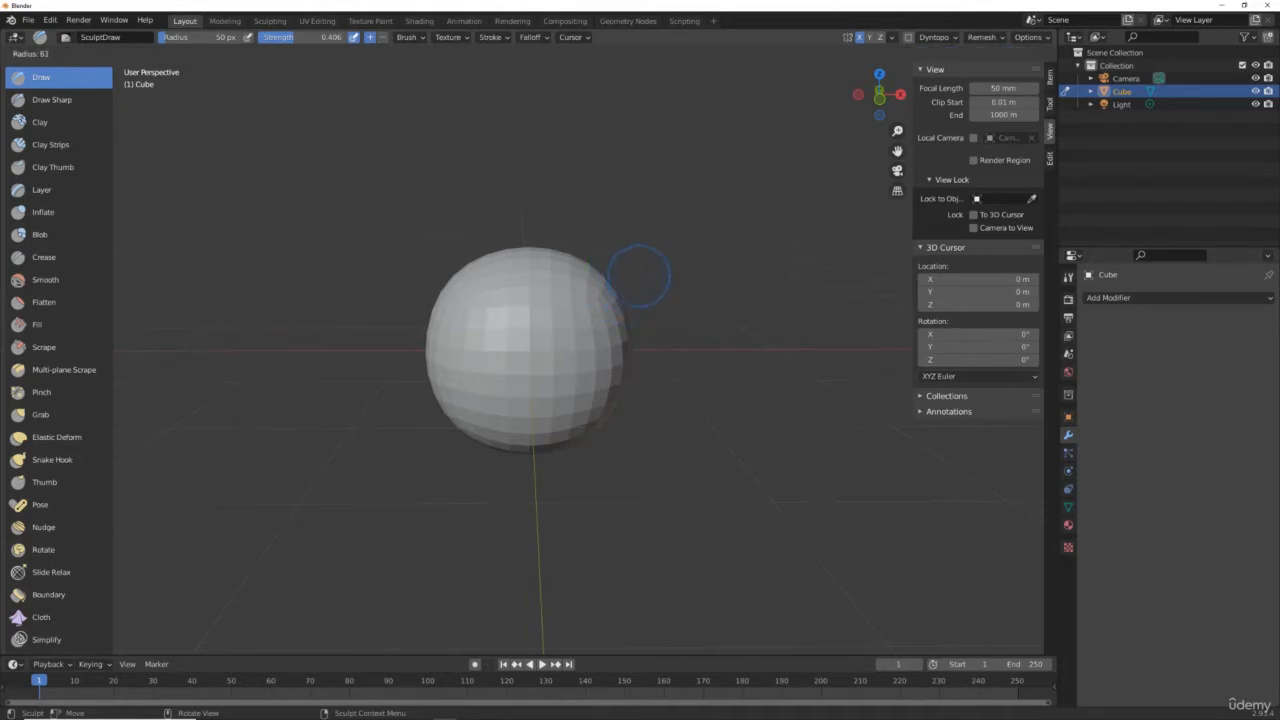
left_click(676, 277)
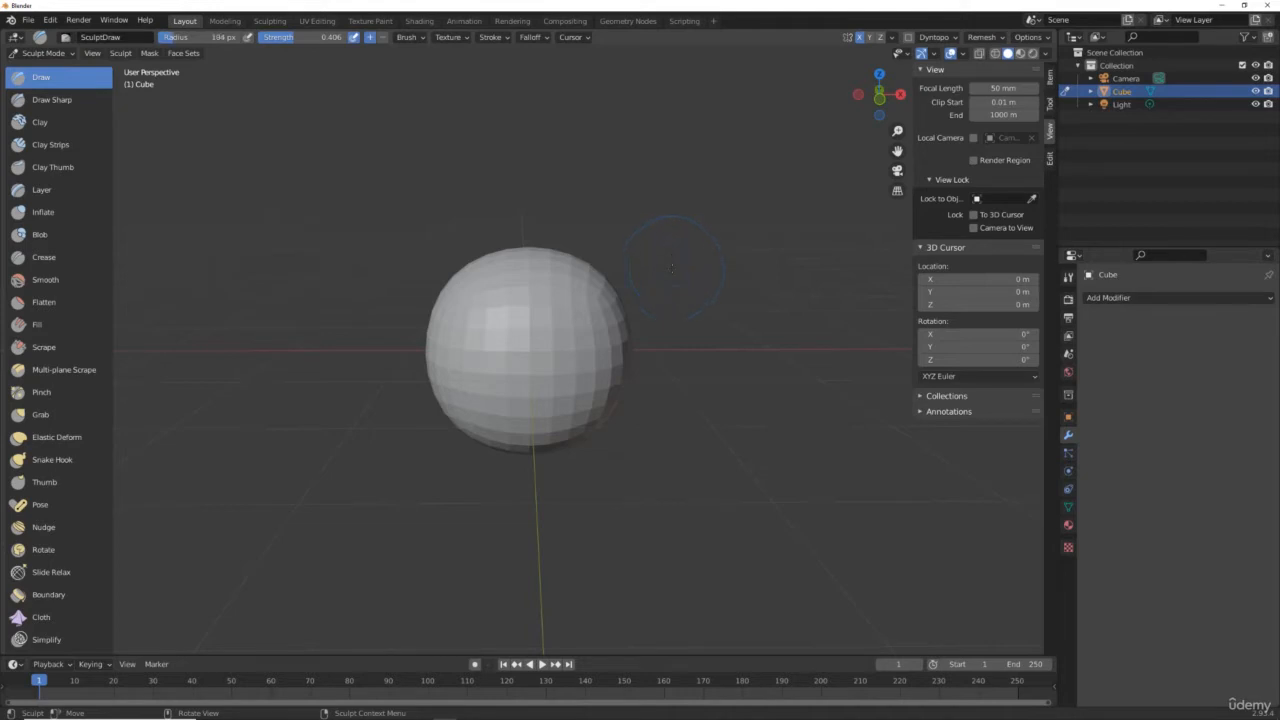
Adjust the Draw brush's radius up and down, settling on 171 px, and switch to the front orthographic view.
key("bracketright")
key("bracketright")
key("bracketright")
key("bracketright")
key("bracketright")
key("bracketright")
left_click_drag(195, 39, 214, 39)
left_click_drag(200, 43, 248, 43)
key("bracketleft")
key("bracketleft")
key("bracketleft")
key("bracketleft")
key("bracketleft")
key("bracketleft")
key("bracketleft")
key("bracketleft")
key("bracketright")
key("bracketright")
key("bracketright")
key("bracketleft")
key("KP_1")
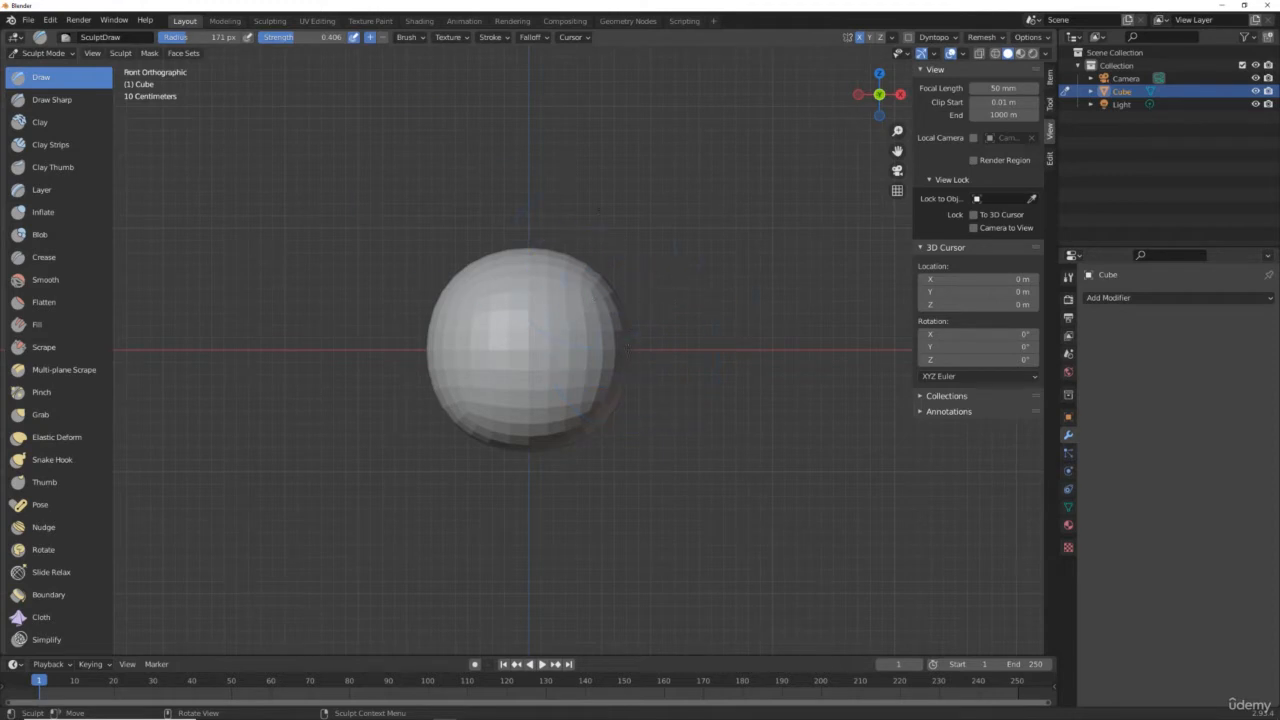
Try switching between the Grab, Inflate, Clay Strips, Draw and Fill brushes in turn.
left_click(44, 414)
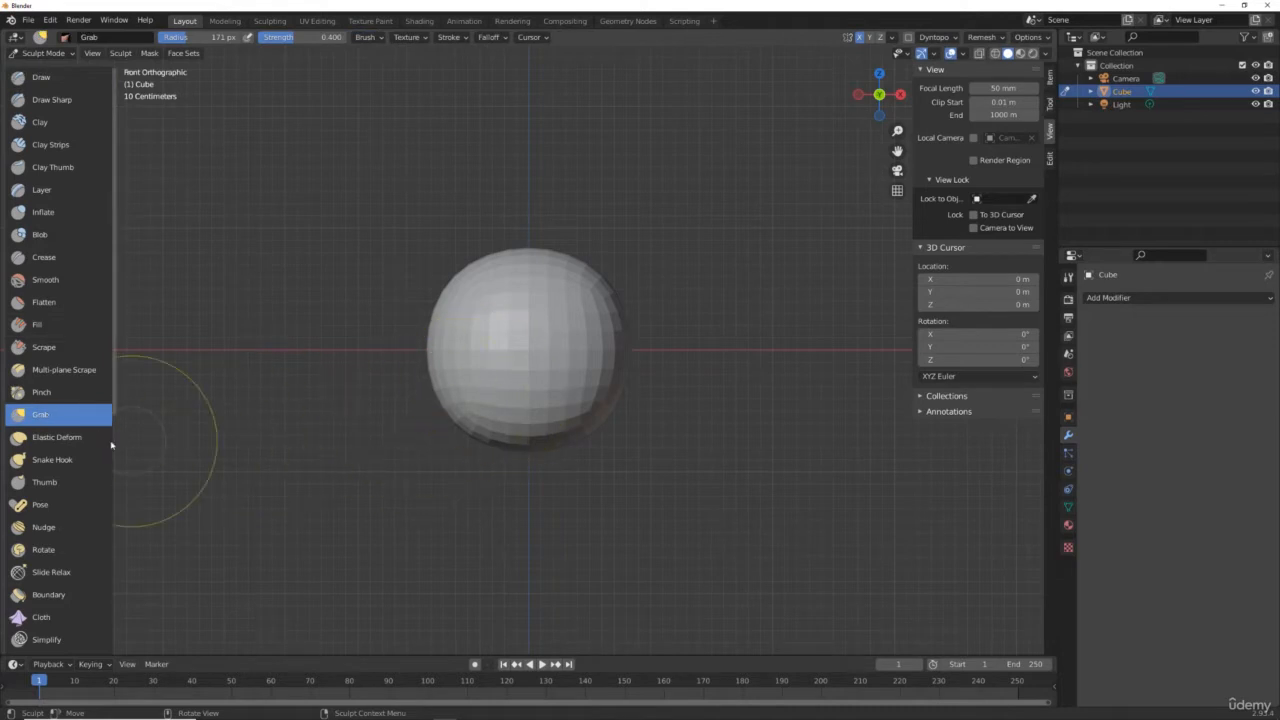
left_click(42, 212)
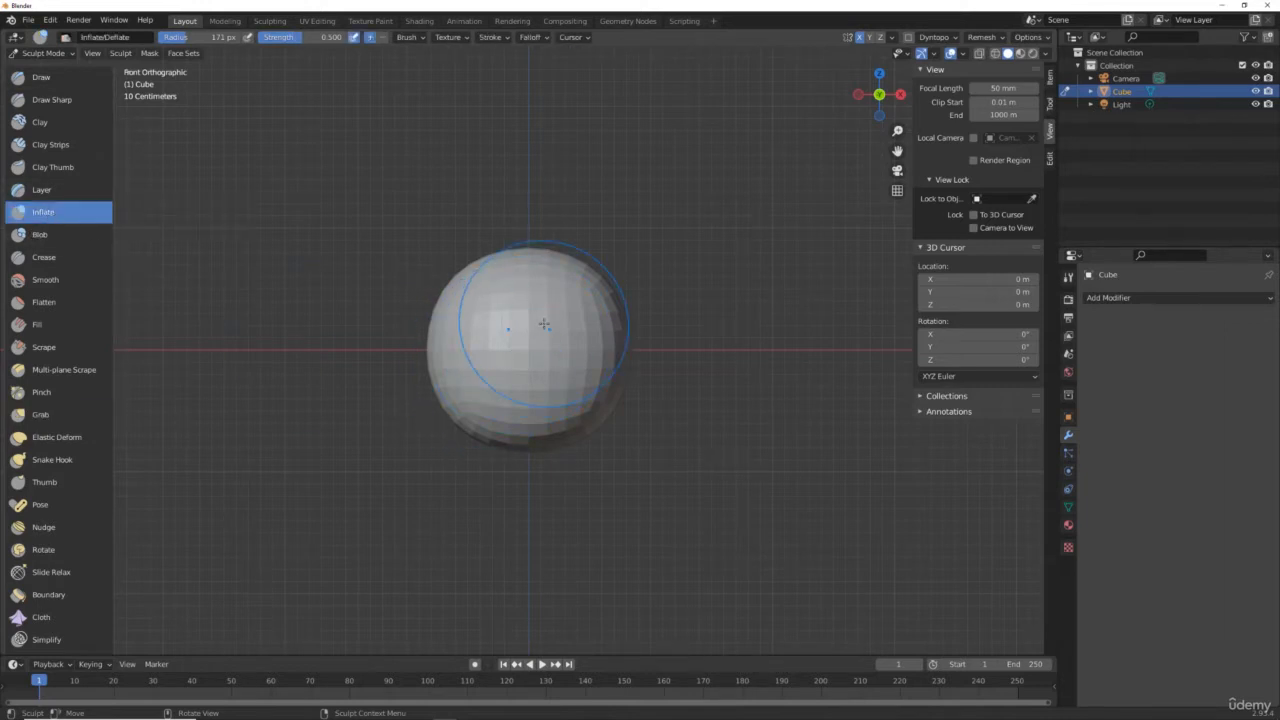
left_click(42, 145)
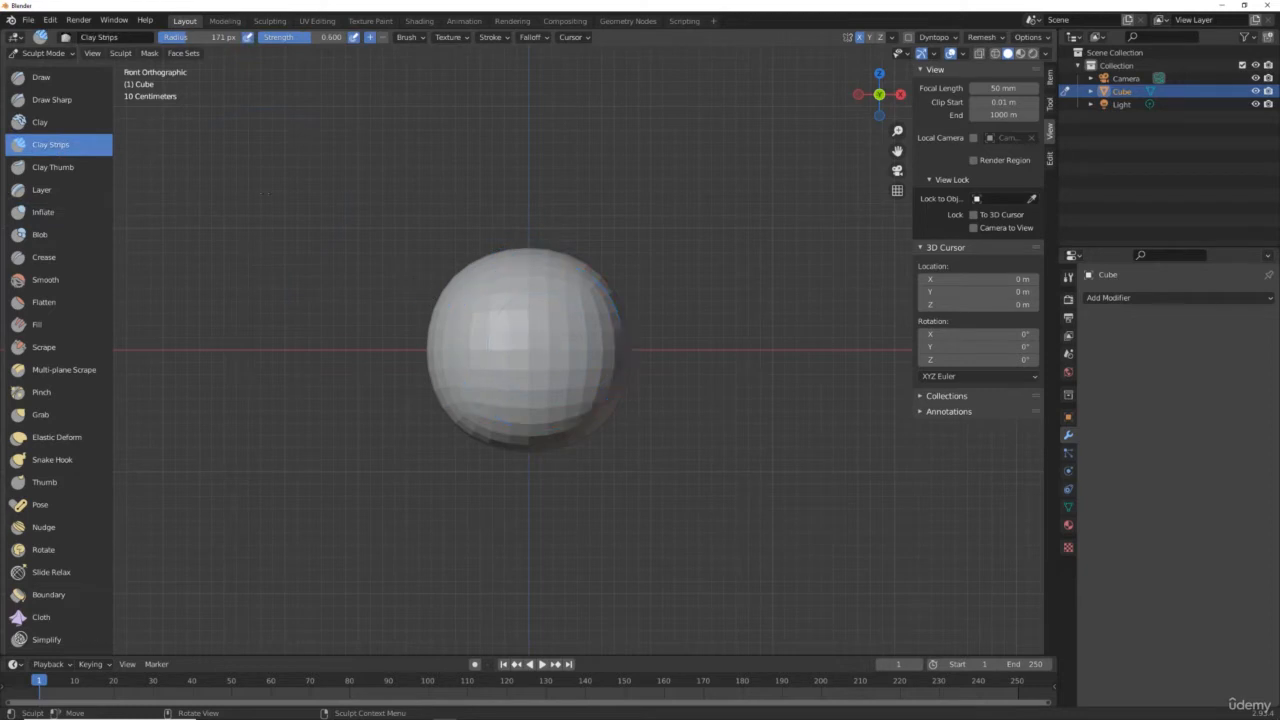
left_click(71, 84)
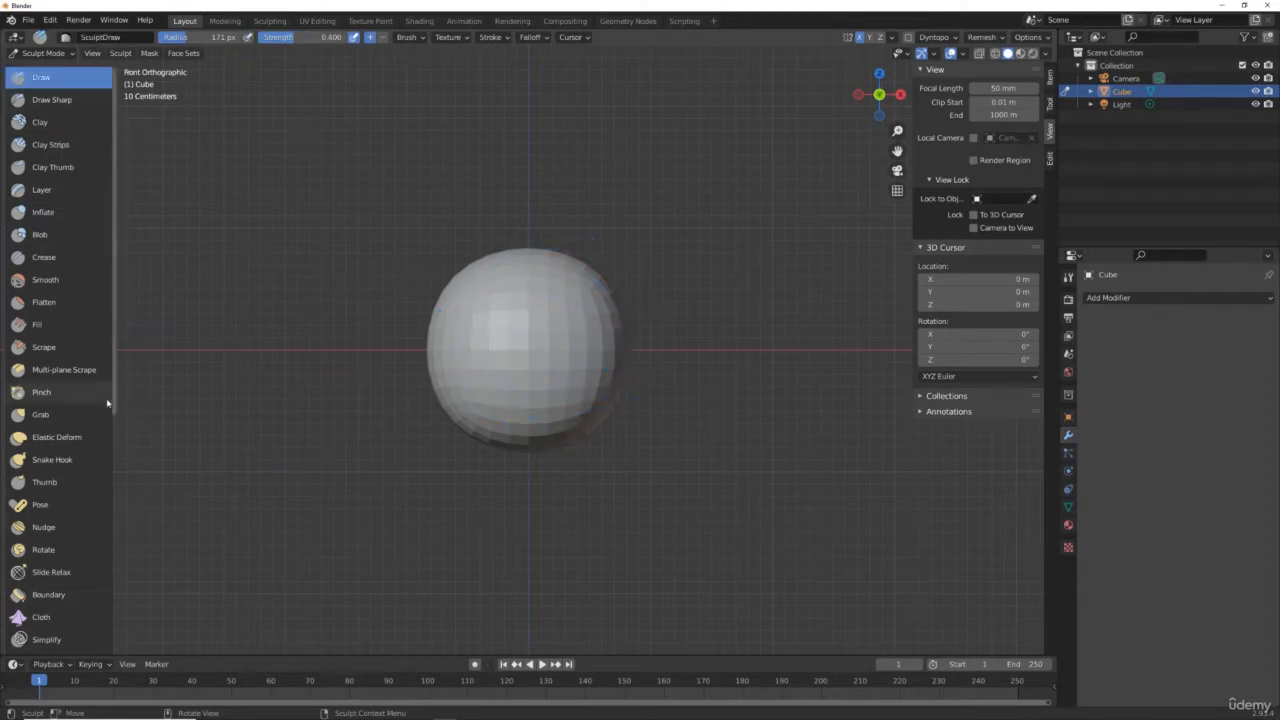
left_click(50, 325)
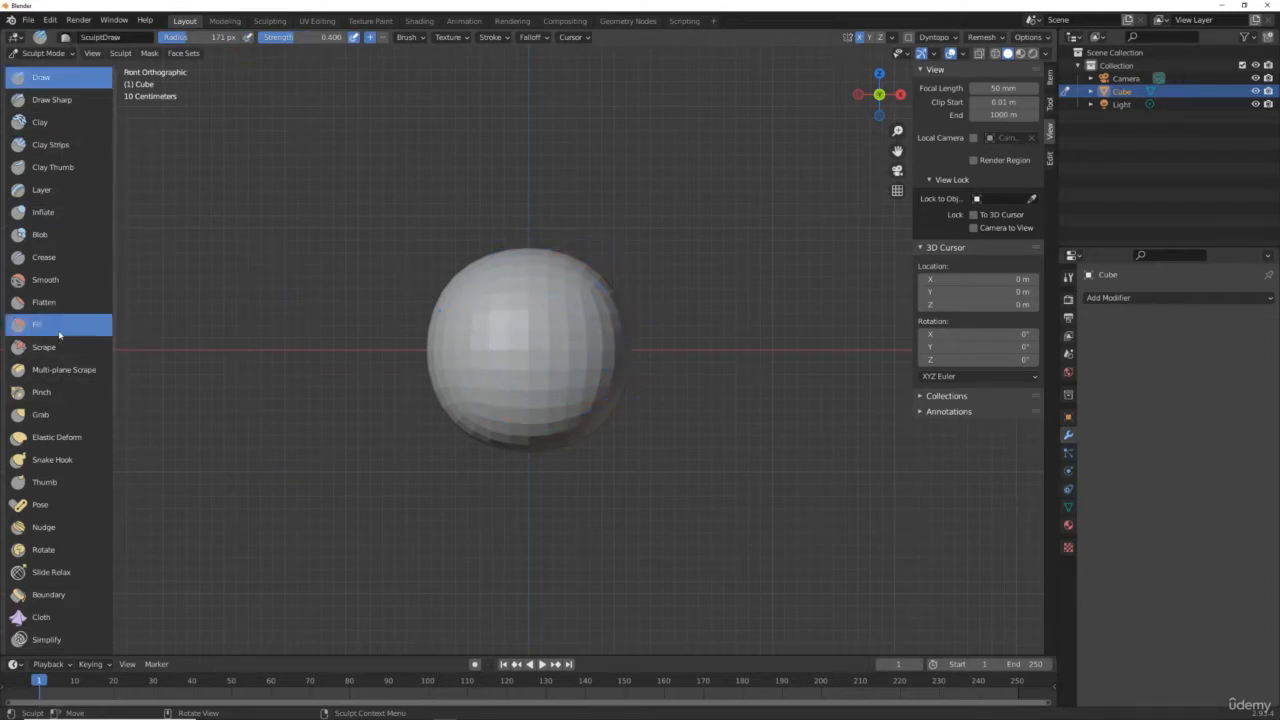
key("shift+f")
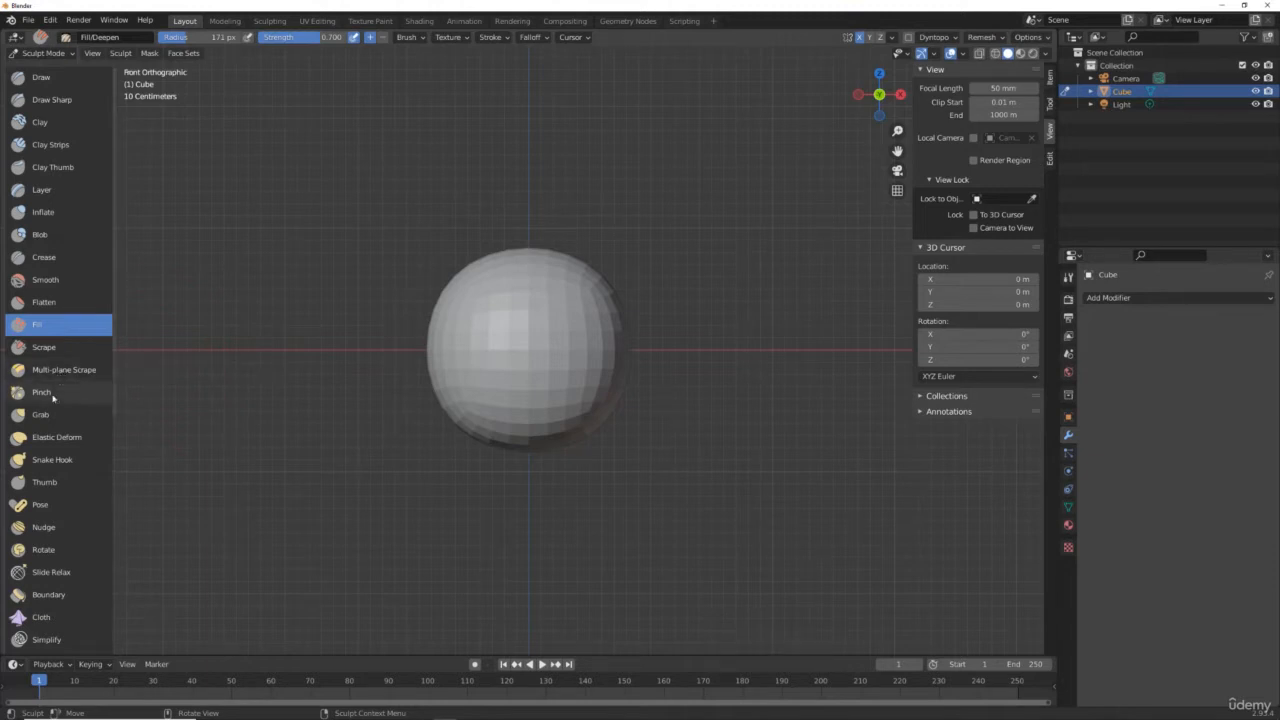
Squeeze the sphere's sides inward symmetrically with the Grab brush and taper its lower sides to start a head shape.
left_click(40, 414)
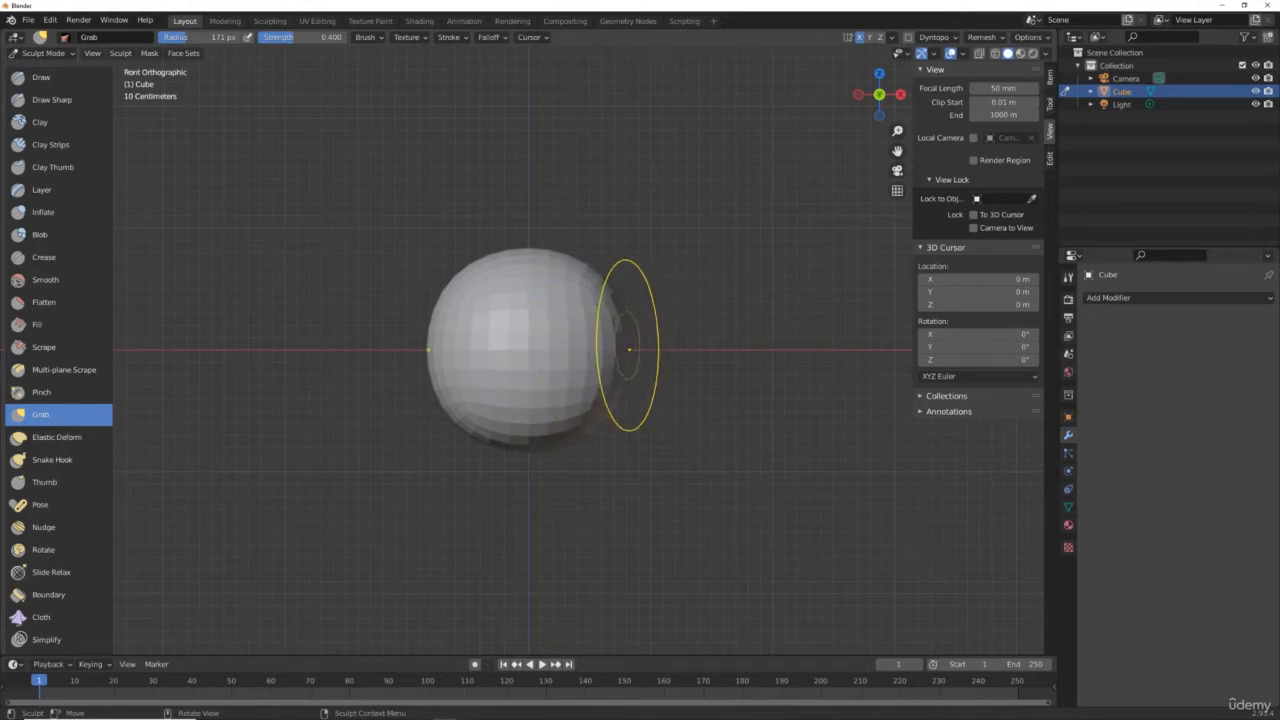
left_click_drag(629, 349, 600, 349)
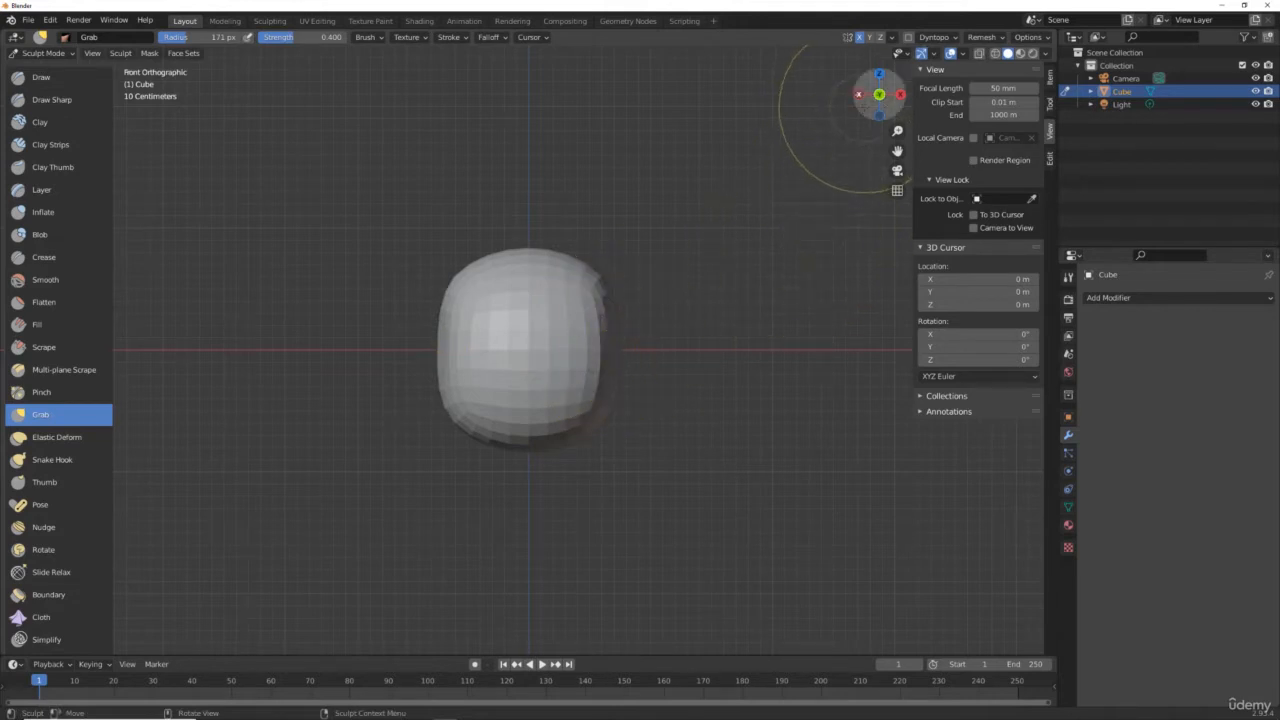
mouse_move(866, 108)
left_mouse_down()
mouse_move(866, 130)
mouse_move(900, 140)
left_mouse_up()
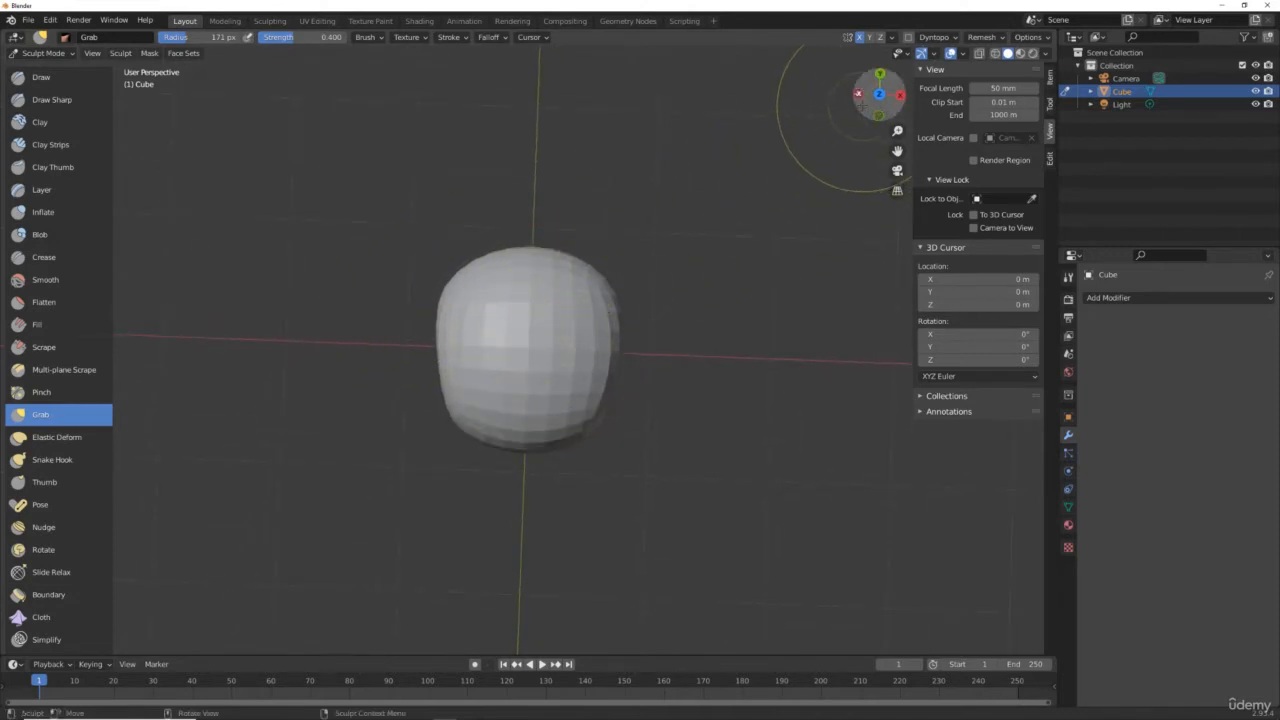
left_click_drag(876, 98, 876, 108)
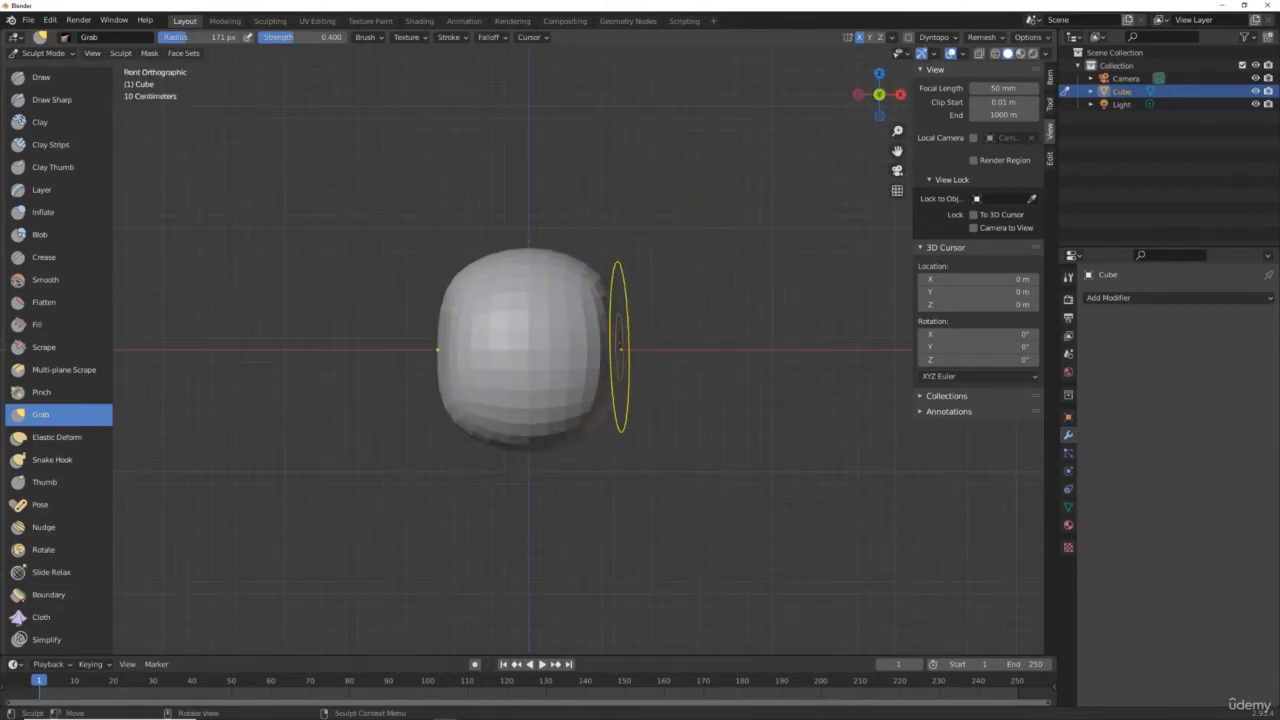
left_click_drag(620, 349, 607, 349)
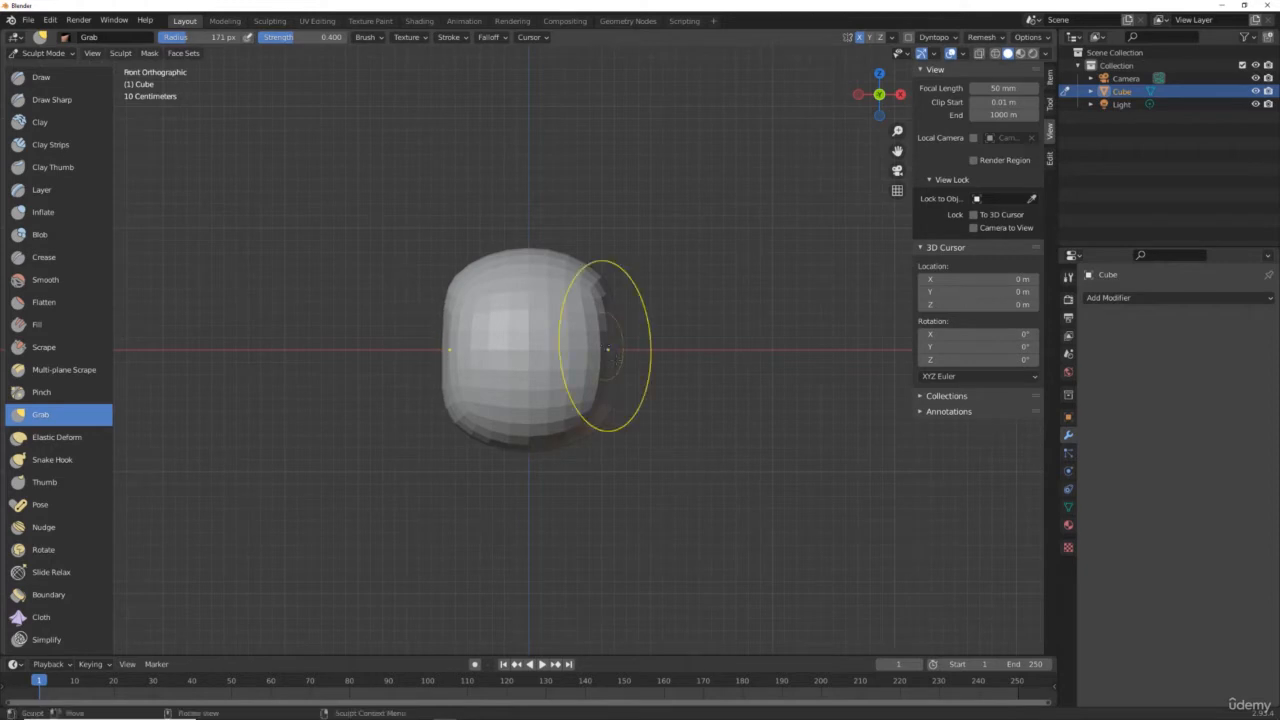
mouse_move(600, 418)
left_mouse_down()
mouse_move(564, 412)
mouse_move(580, 403)
mouse_move(560, 397)
left_mouse_up()
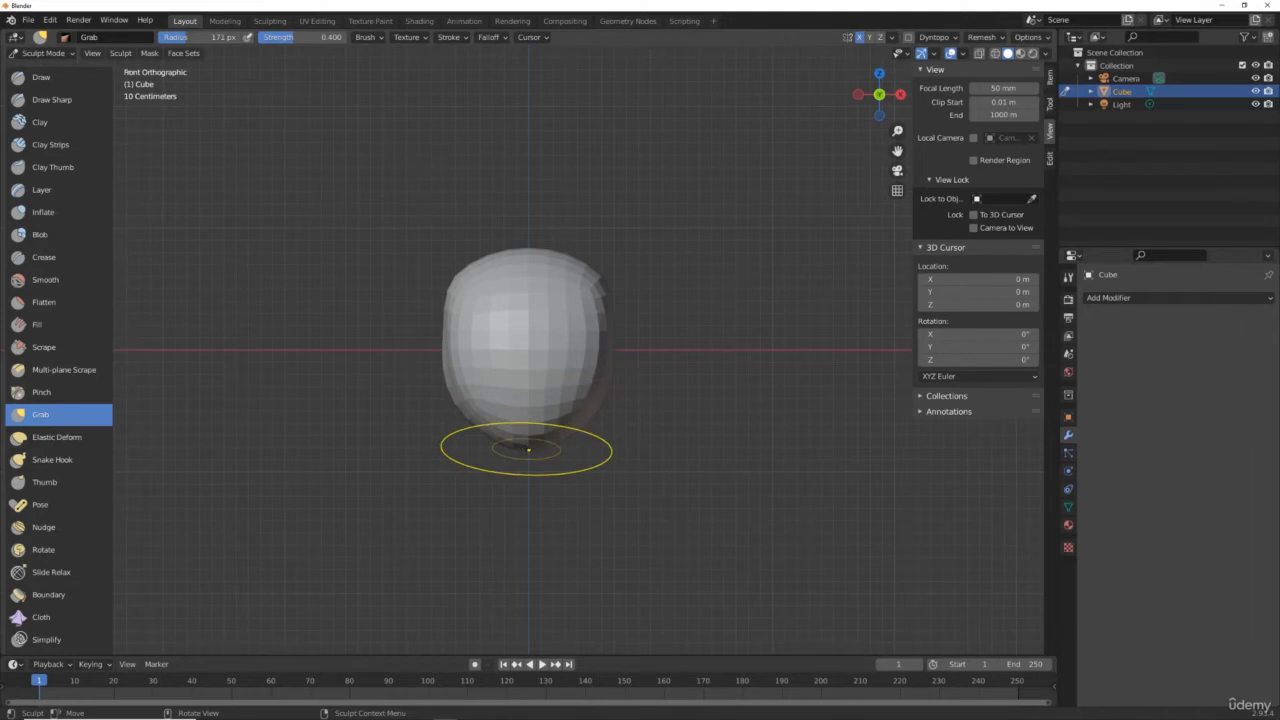
Try to pull the bottom of the head down with the 171 px Grab brush, and undo both strokes.
left_click_drag(528, 449, 528, 464)
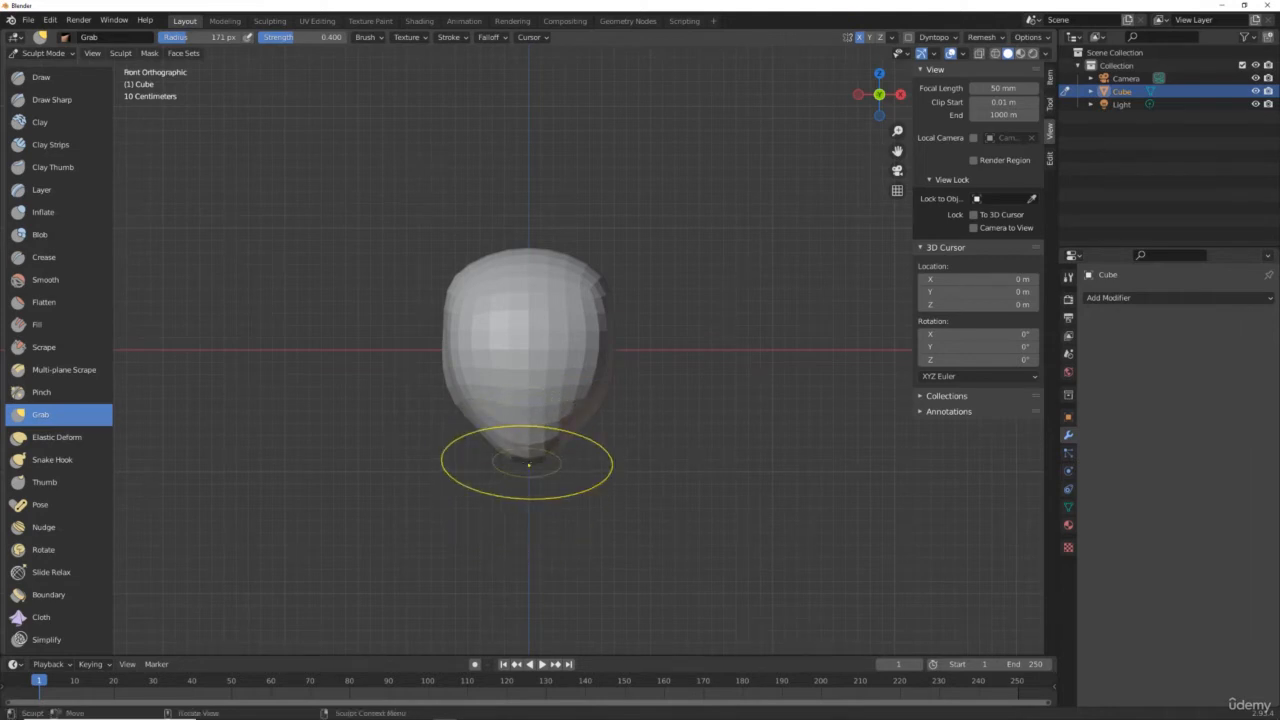
scroll(529, 465, "up", 1)
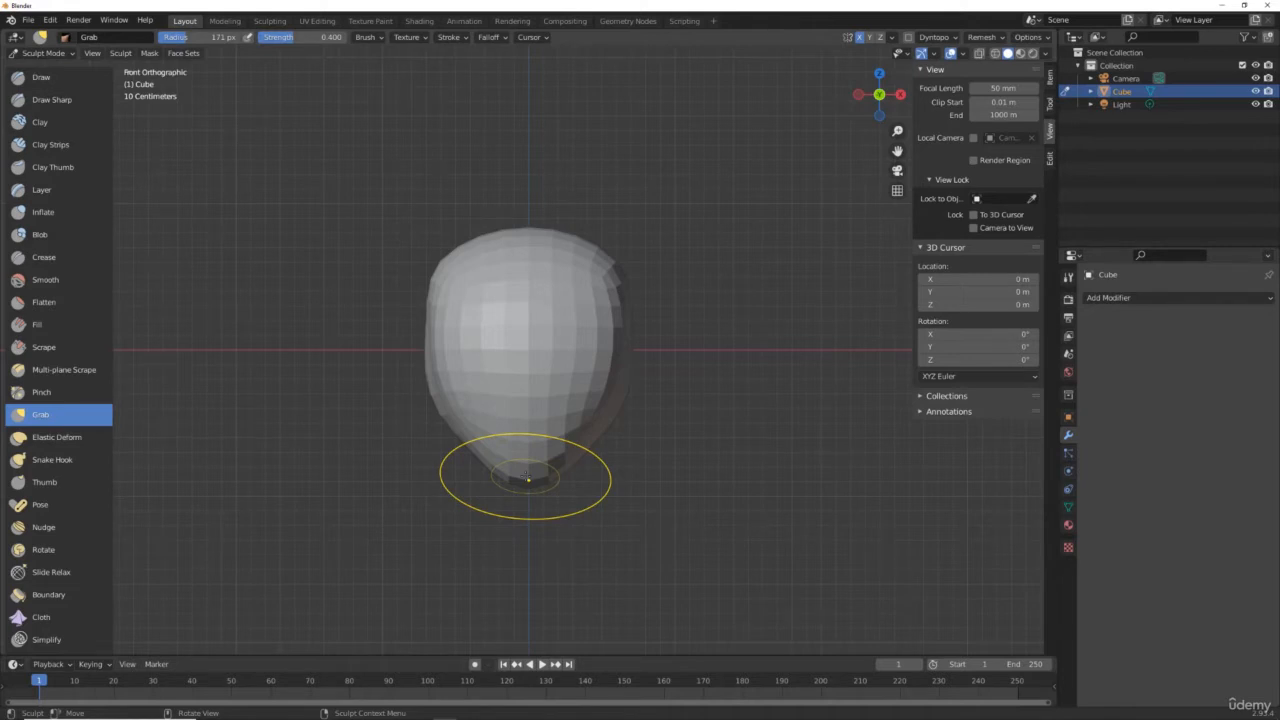
mouse_move(528, 478)
left_mouse_down()
mouse_move(528, 509)
mouse_move(526, 492)
left_mouse_up()
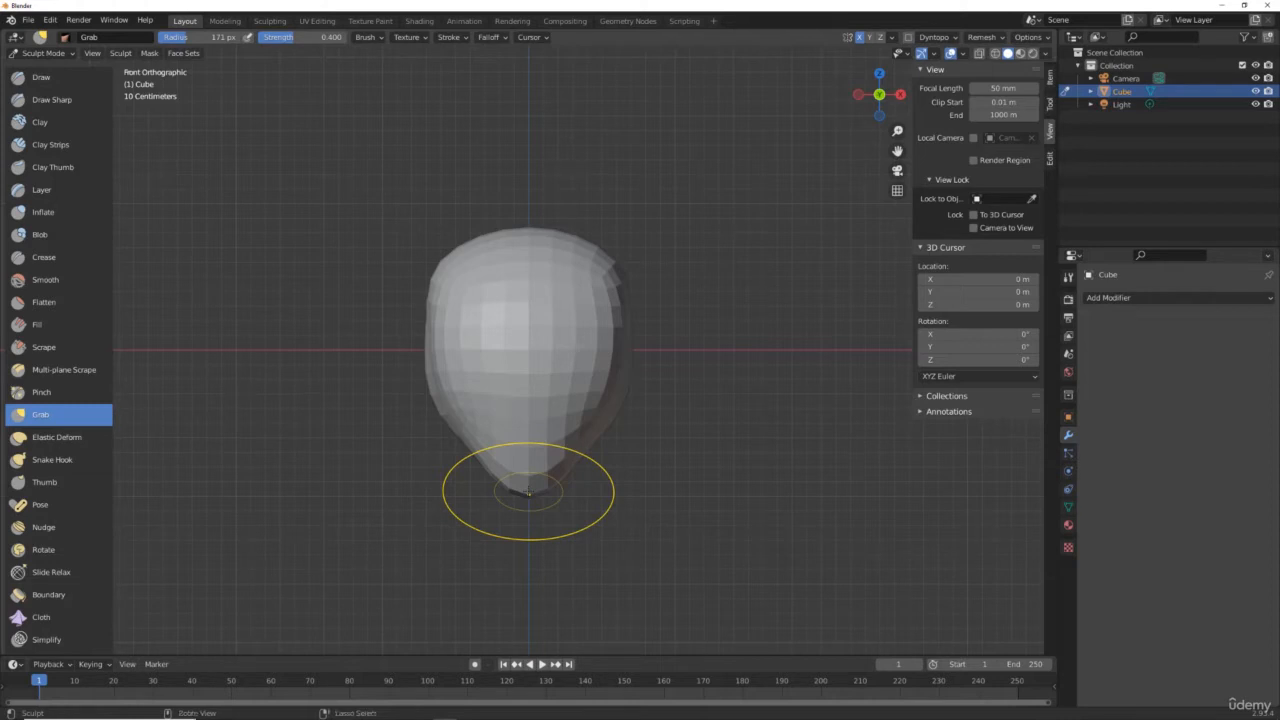
key("ctrl+z")
key("ctrl+z")
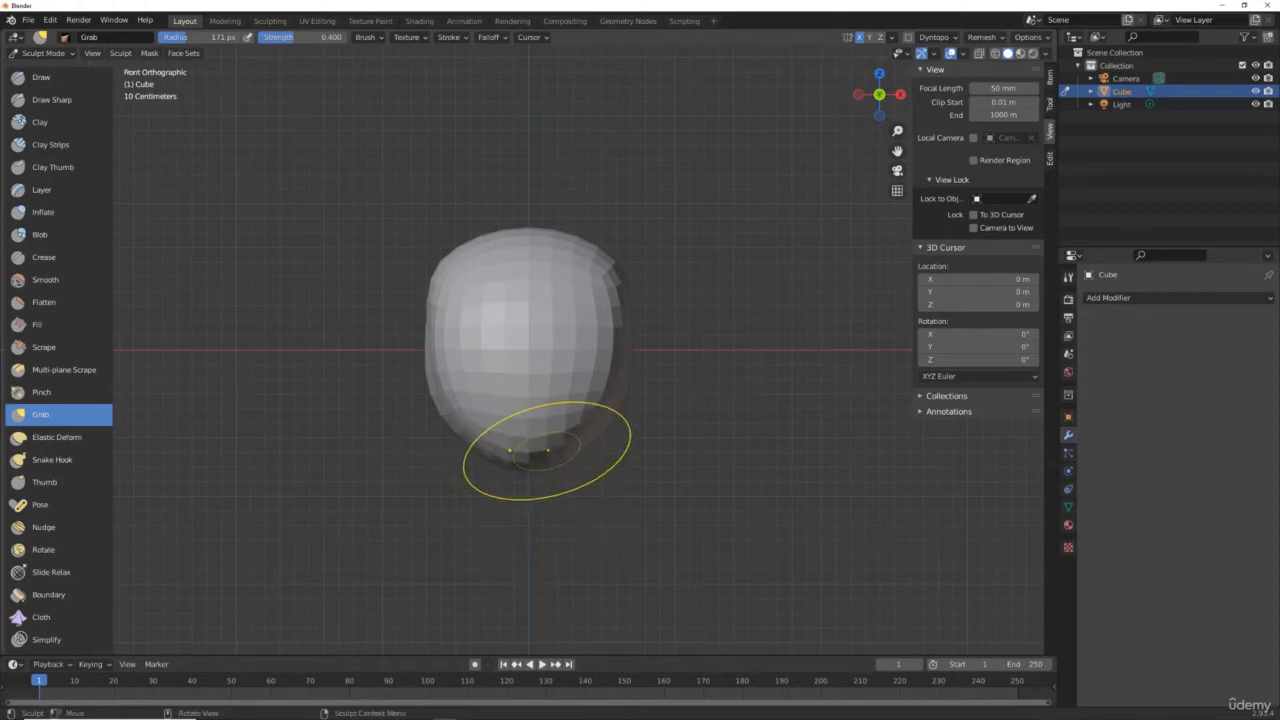
Enlarge the Grab brush's radius to 355 px and pull the bottom of the head down to form the chin.
key("bracketright")
key("bracketright")
key("bracketright")
key("bracketright")
key("bracketright")
key("bracketright")
key("bracketright")
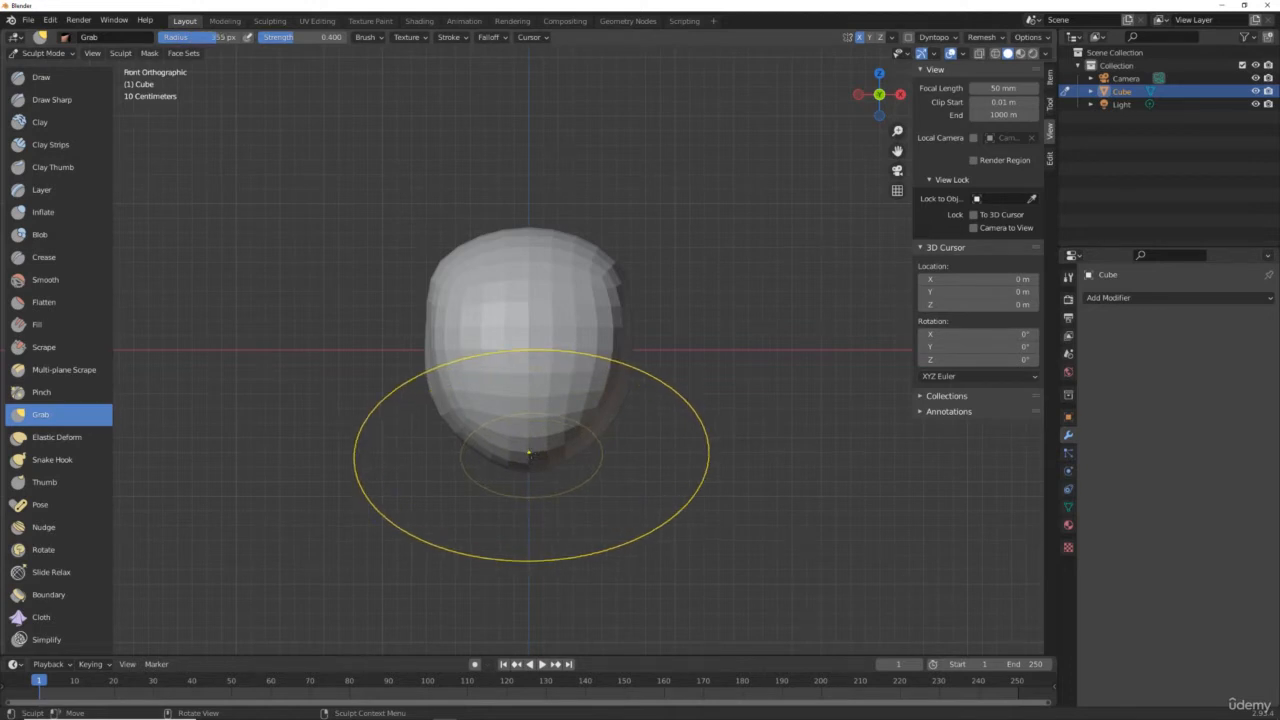
left_click_drag(528, 469, 528, 522)
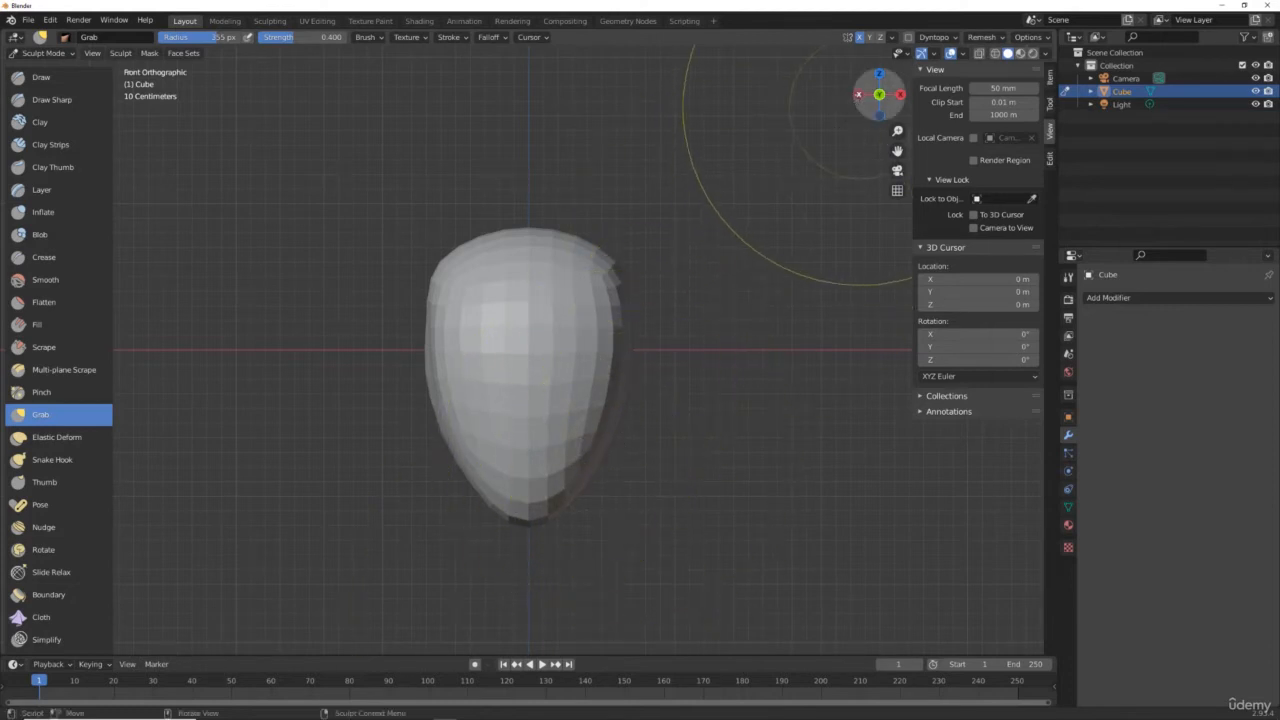
Reduce the Grab brush's radius to 258 px and pull the lower sides of the head outward to widen the jaw.
key("bracketleft")
key("bracketleft")
key("bracketleft")
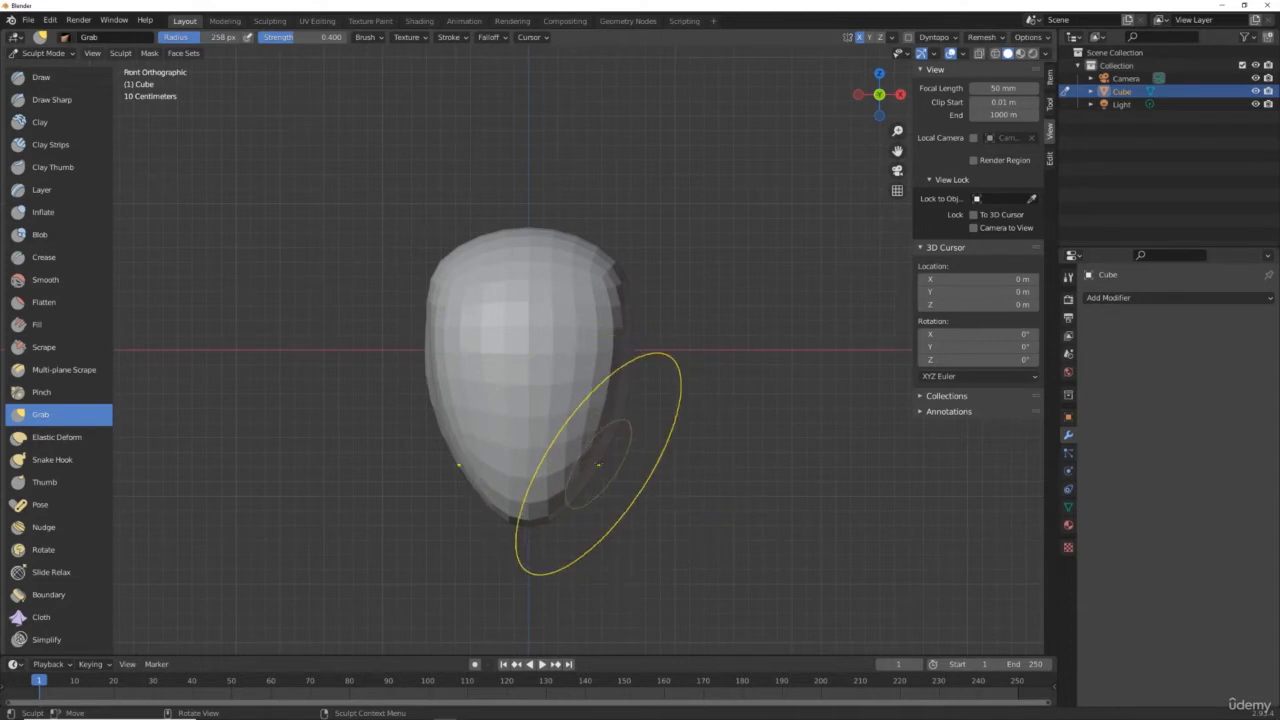
left_click_drag(599, 463, 622, 478)
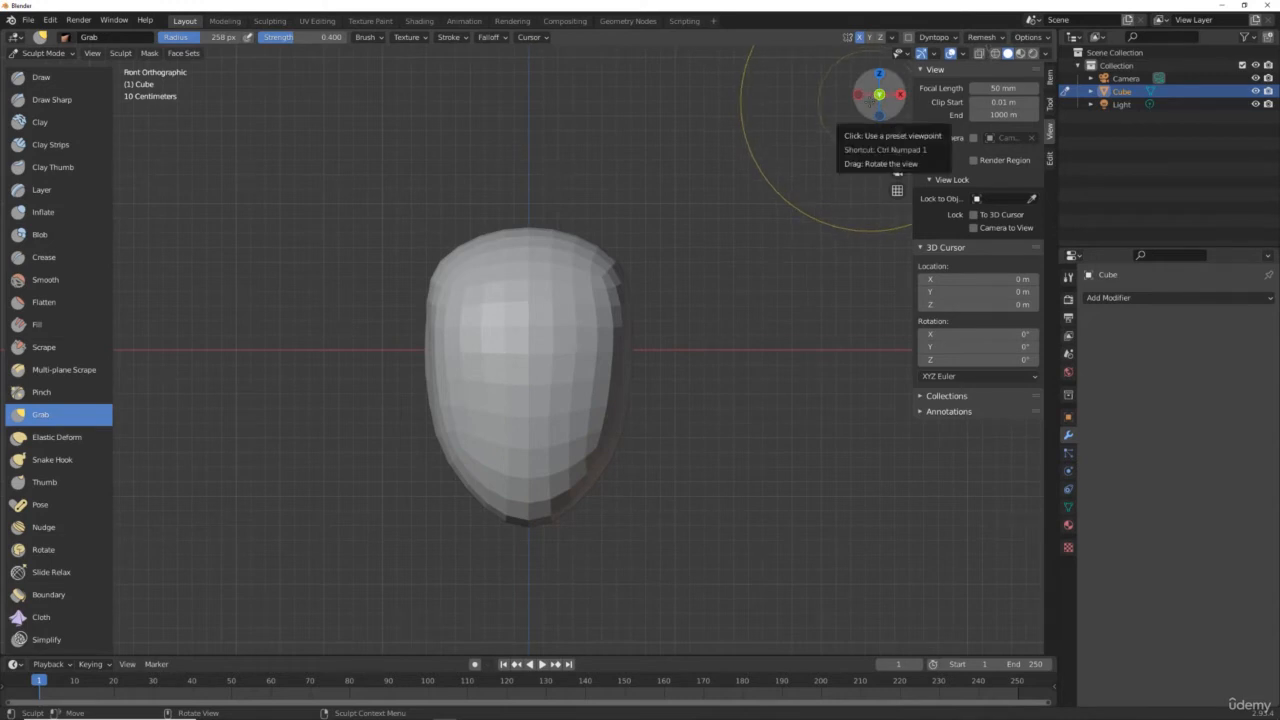
From the right orthographic view, pull the chin forward and down and push the middle of the face slightly inward.
left_click(900, 94)
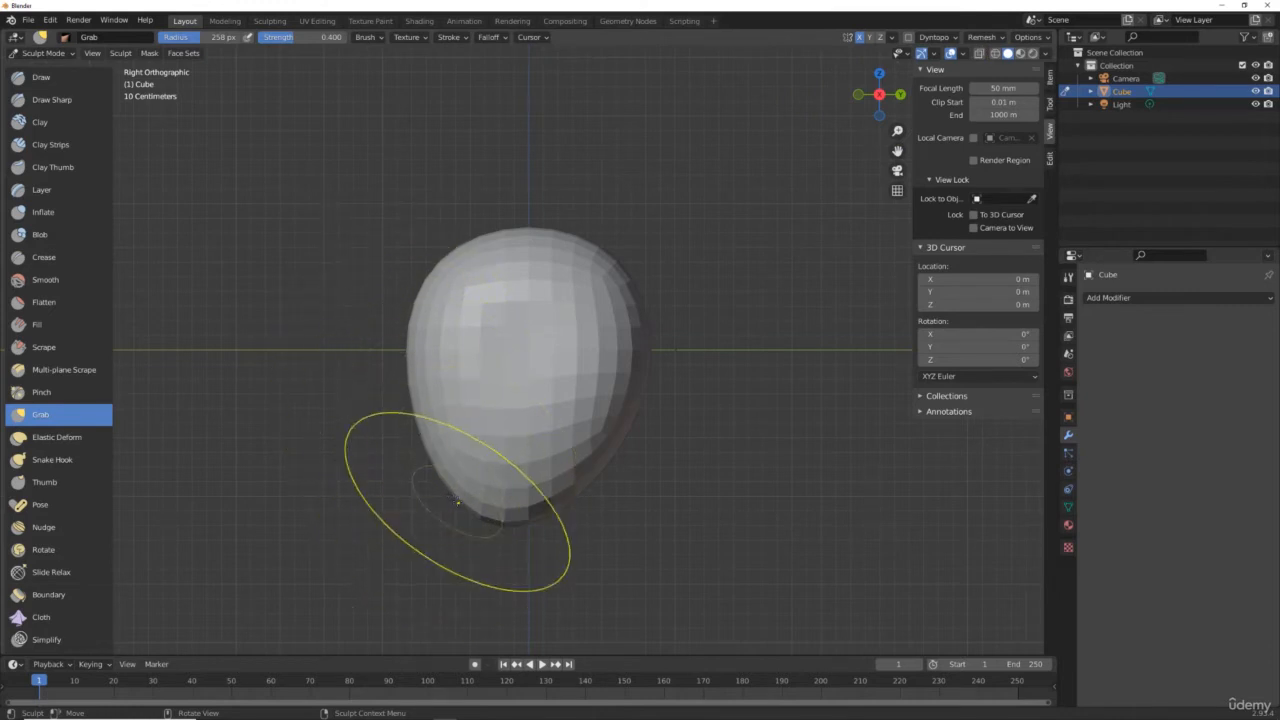
left_click_drag(456, 468, 408, 532)
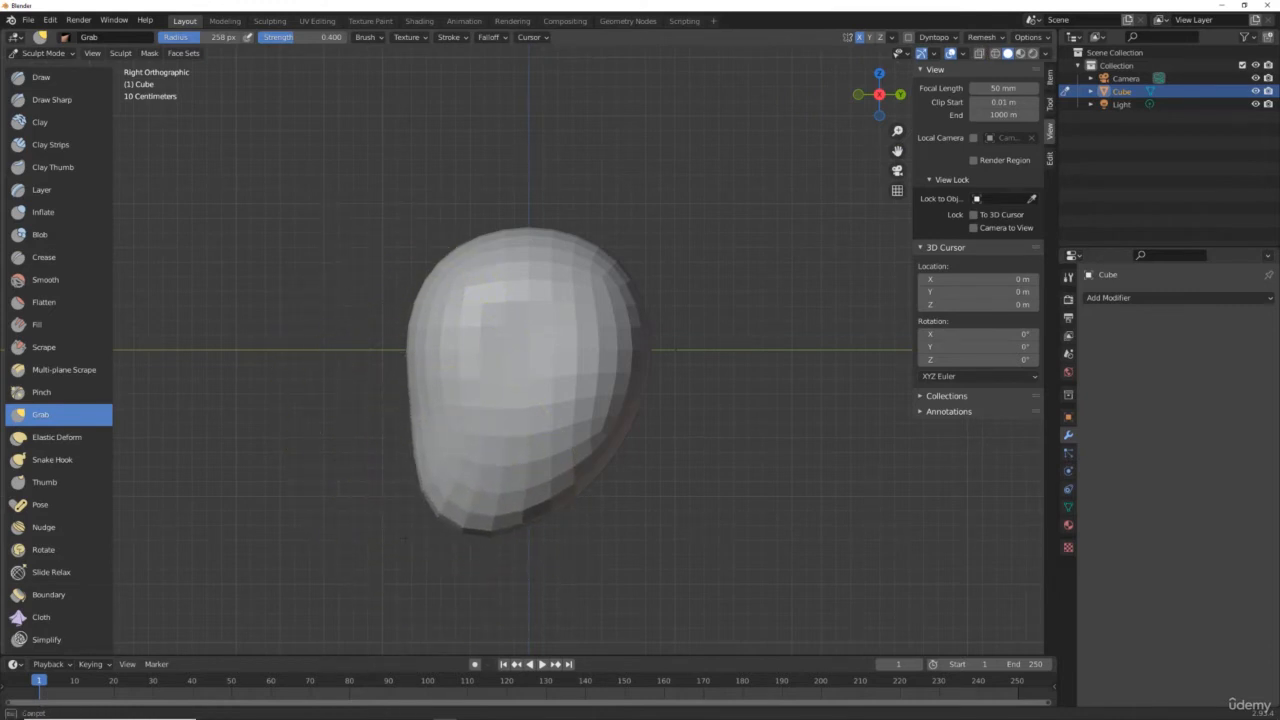
left_click_drag(406, 352, 420, 345)
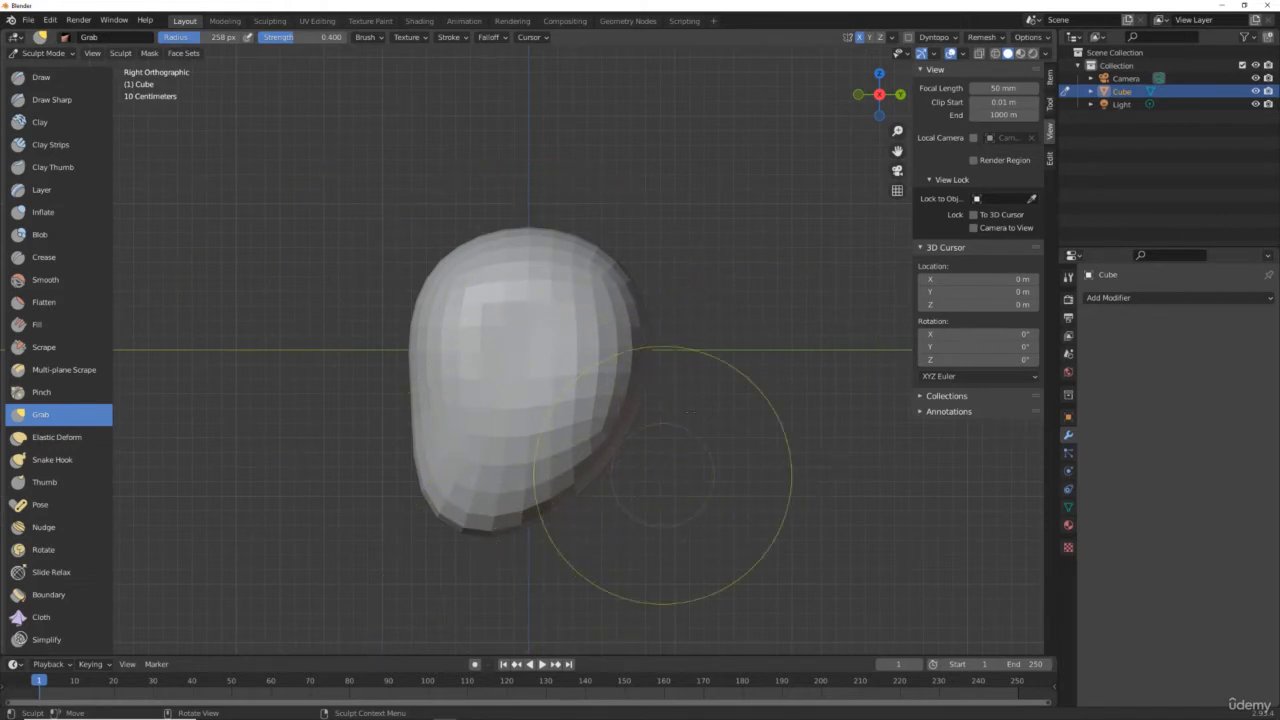
Raise the head along the Z axis by 1.6721 m with the Move tool.
mouse_move(867, 101)
left_mouse_down()
mouse_move(660, 104)
mouse_move(724, 104)
left_mouse_up()
scroll(722, 199, "down", 4)
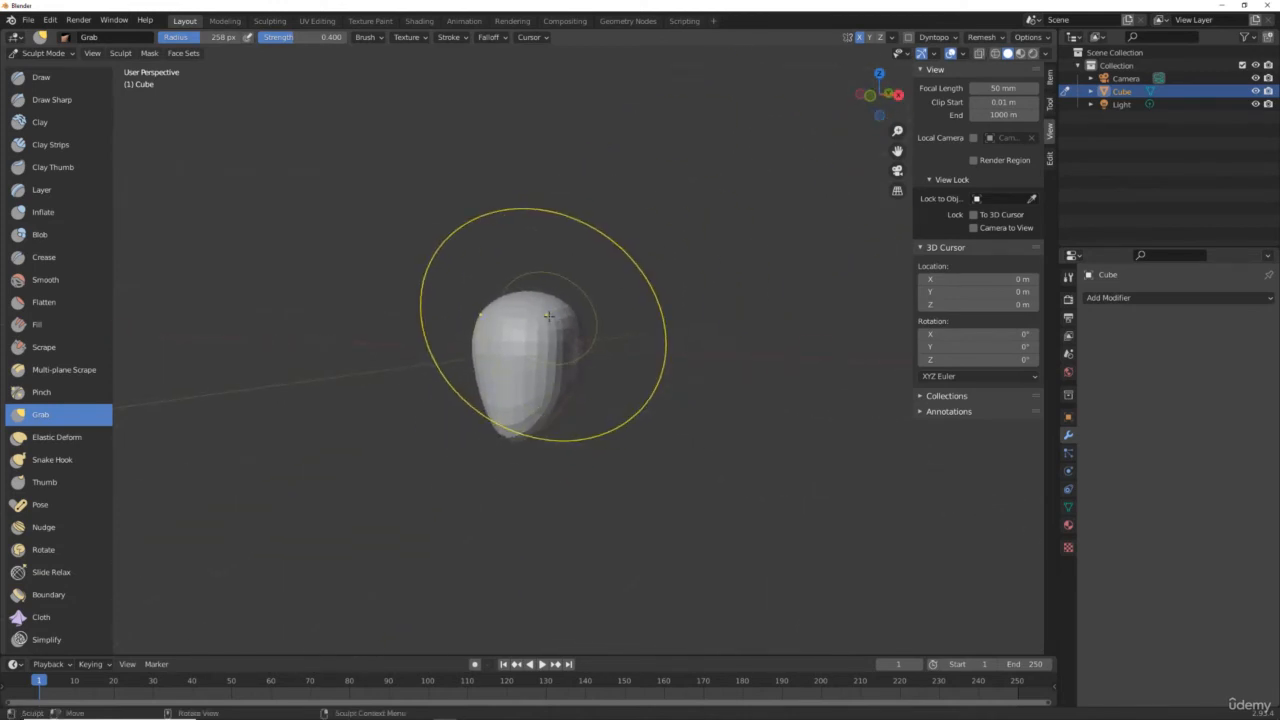
scroll(75, 370, "down", 8)
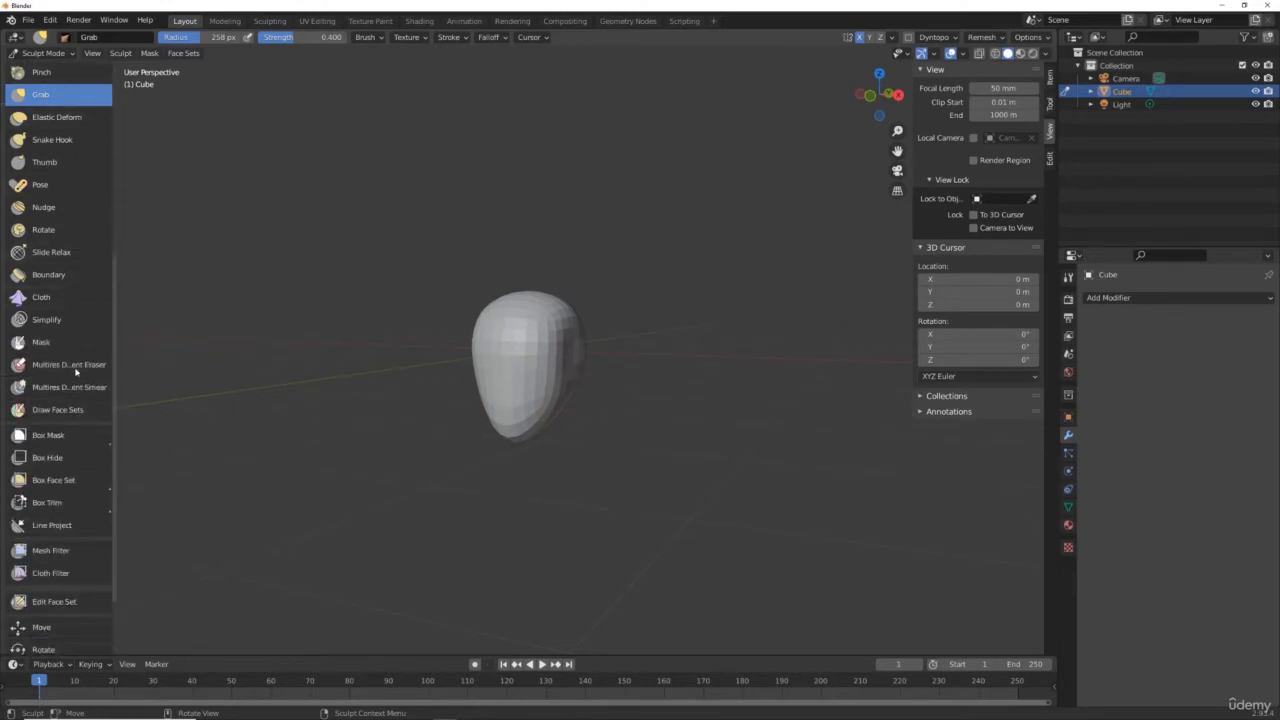
scroll(75, 371, "down", 3)
left_click(45, 545)
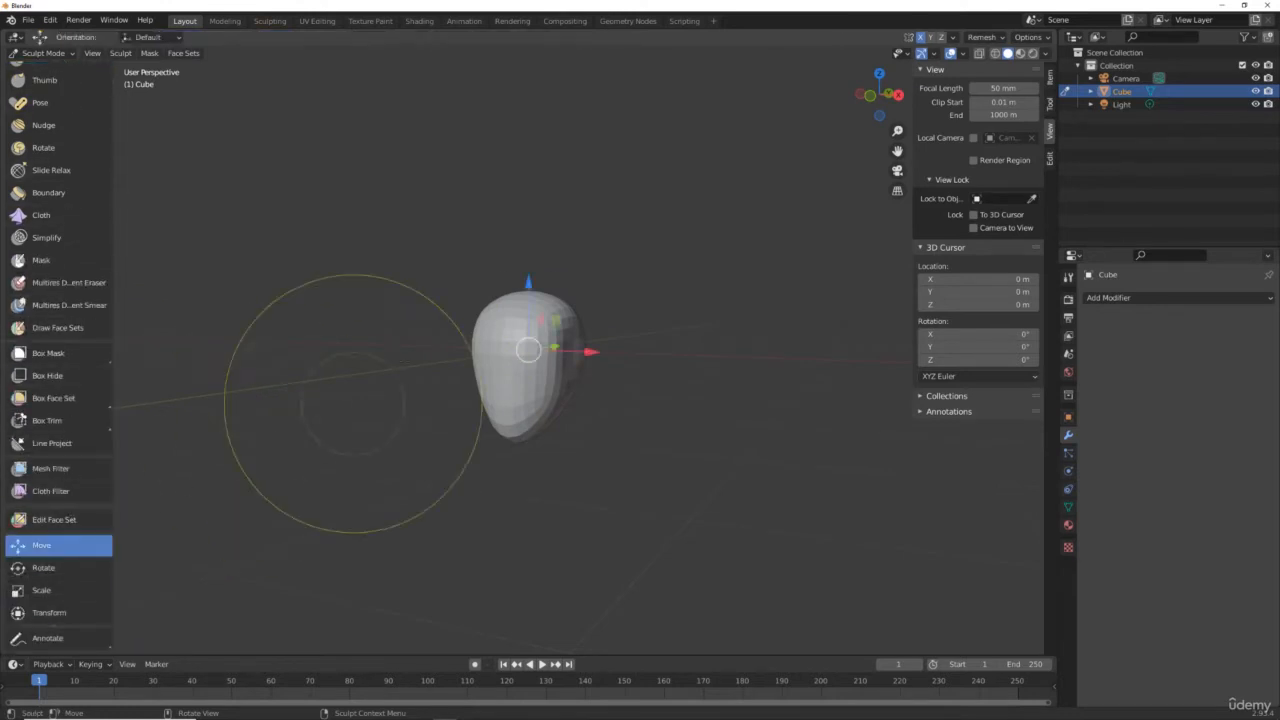
left_click_drag(509, 274, 531, 141)
Try to push the underside behind the jaw inward from the right orthographic view, using a smaller brush radius.
left_click_drag(867, 108, 928, 110)
left_click_drag(897, 150, 952, 311)
scroll(715, 215, "up", 3)
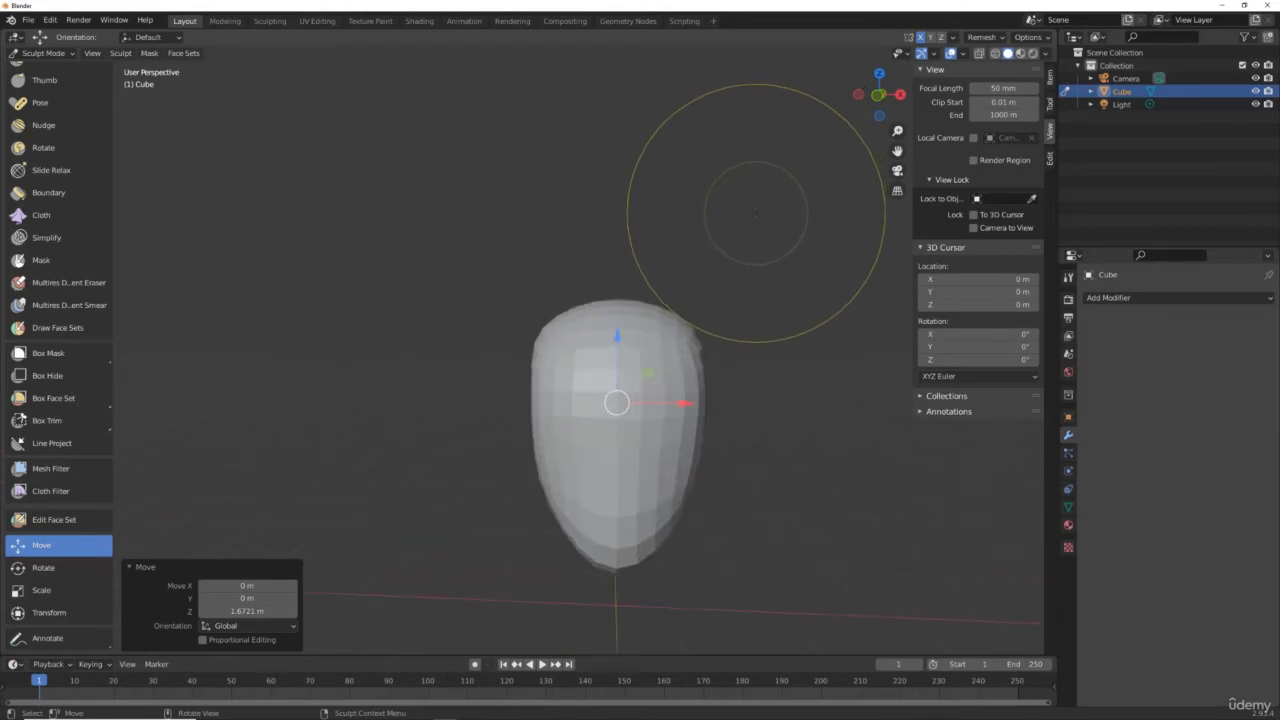
left_click_drag(872, 100, 665, 103)
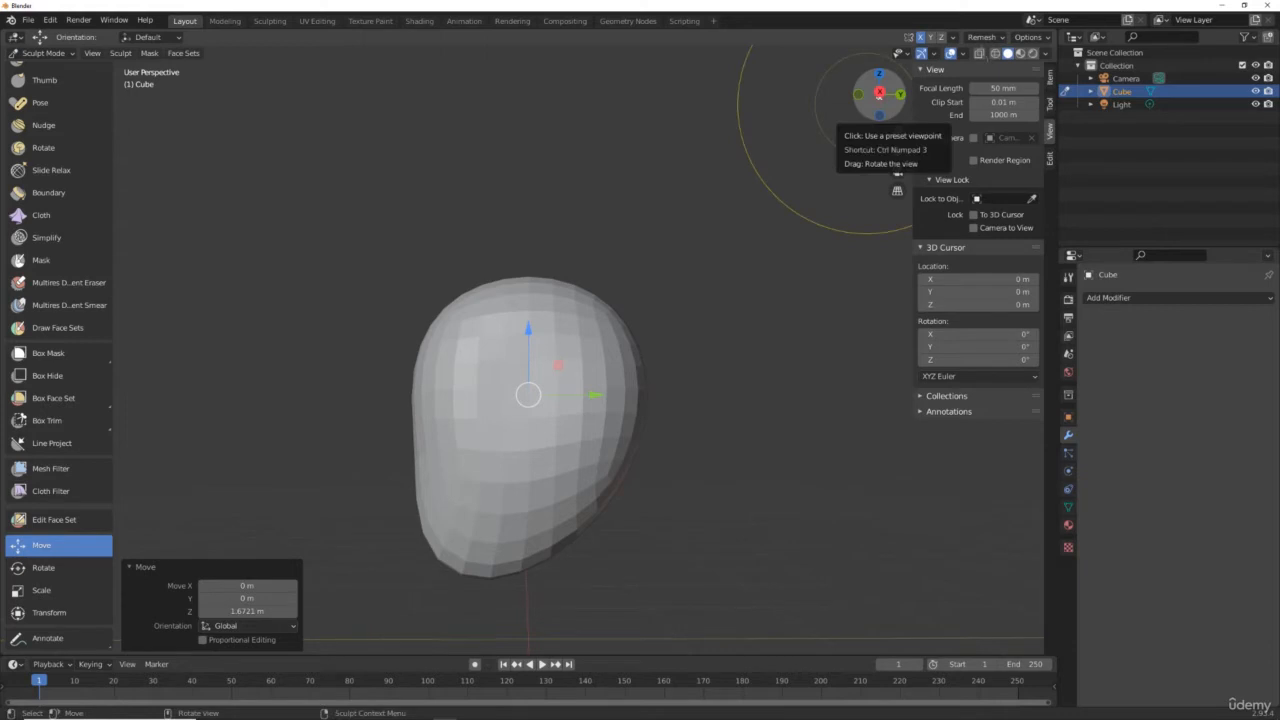
left_click(878, 93)
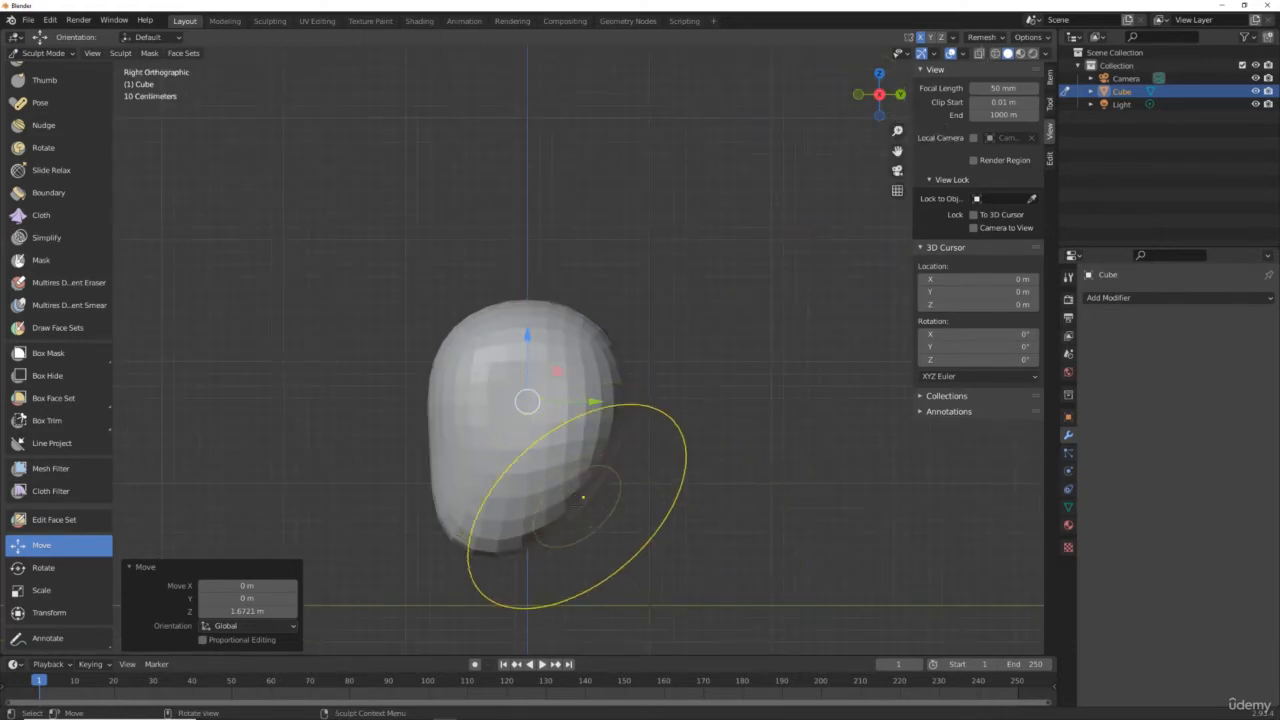
key("bracketleft")
key("bracketleft")
key("bracketleft")
key("bracketleft")
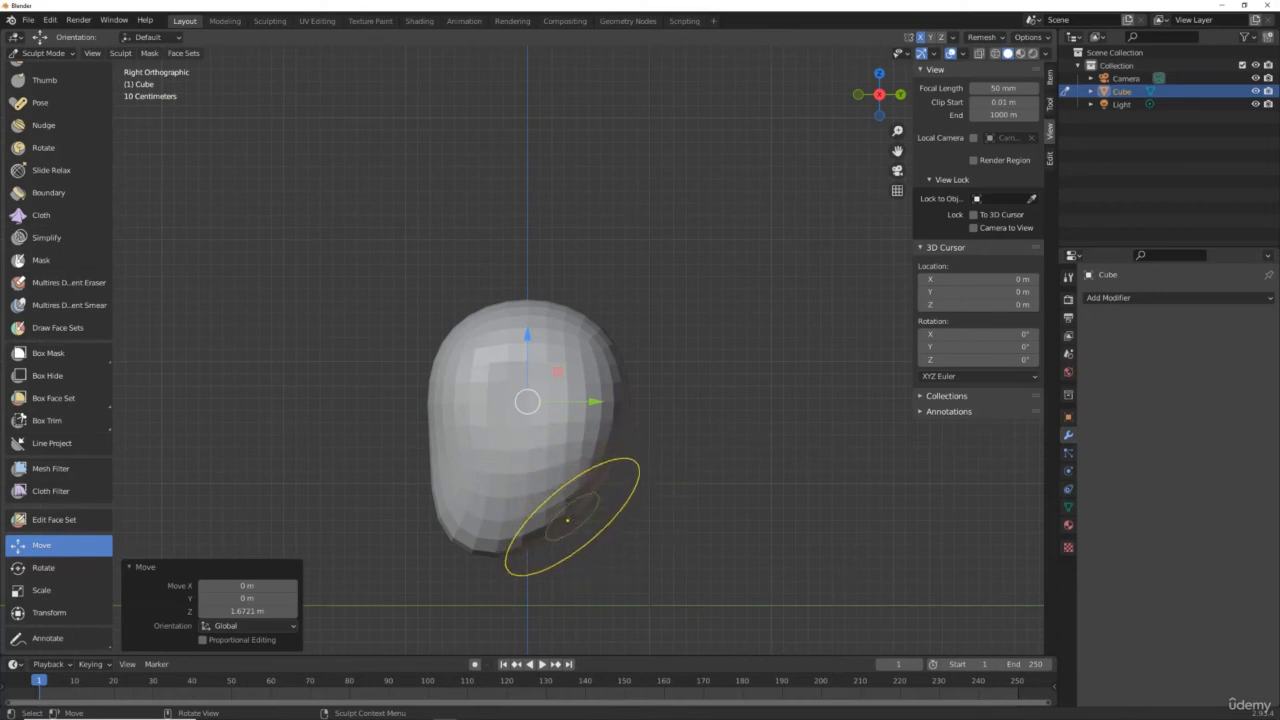
left_click_drag(569, 519, 560, 508)
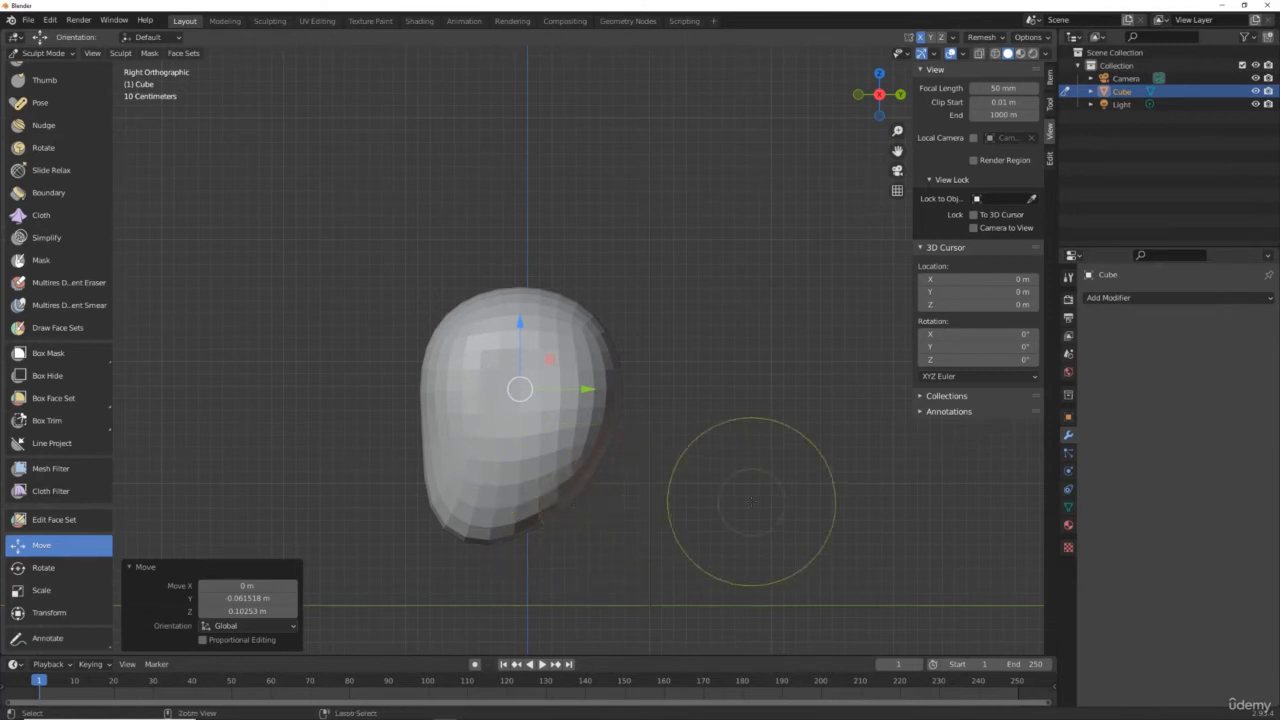
Undo the accidental shifts of the head and push the underside behind the jaw up and inward with the Grab brush.
key("ctrl+z")
key("ctrl+z")
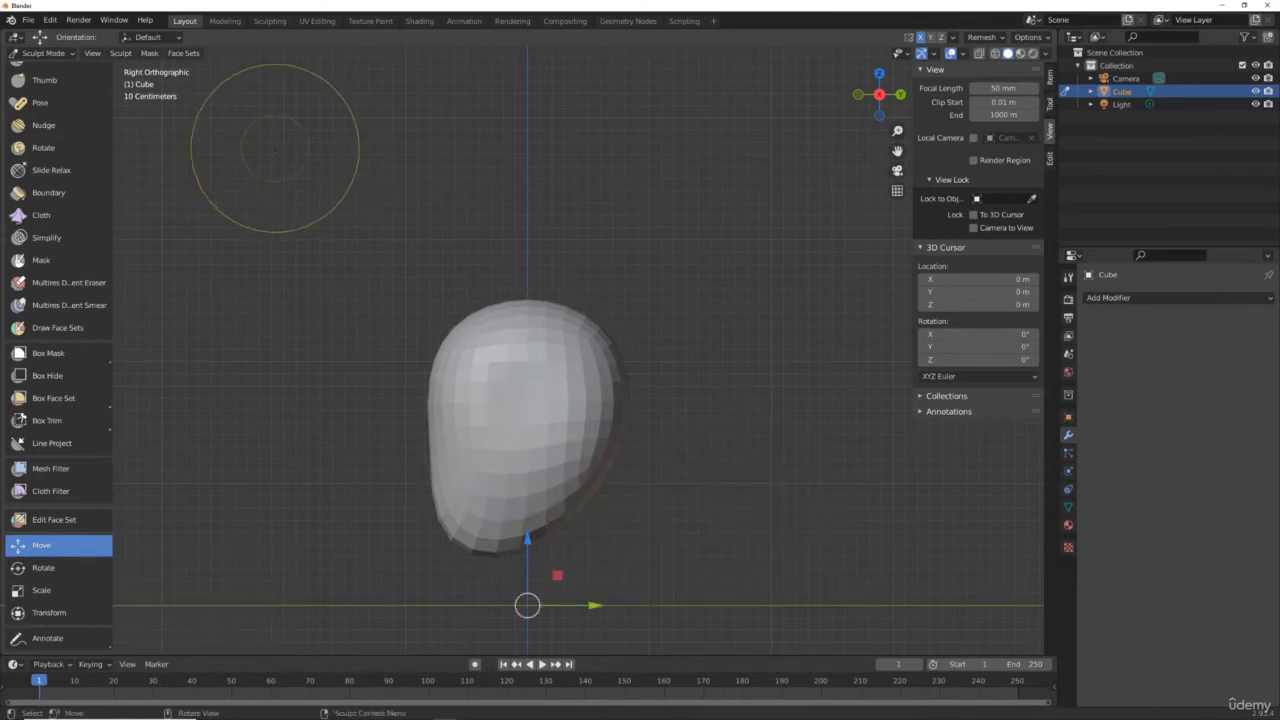
scroll(60, 86, "up", 3)
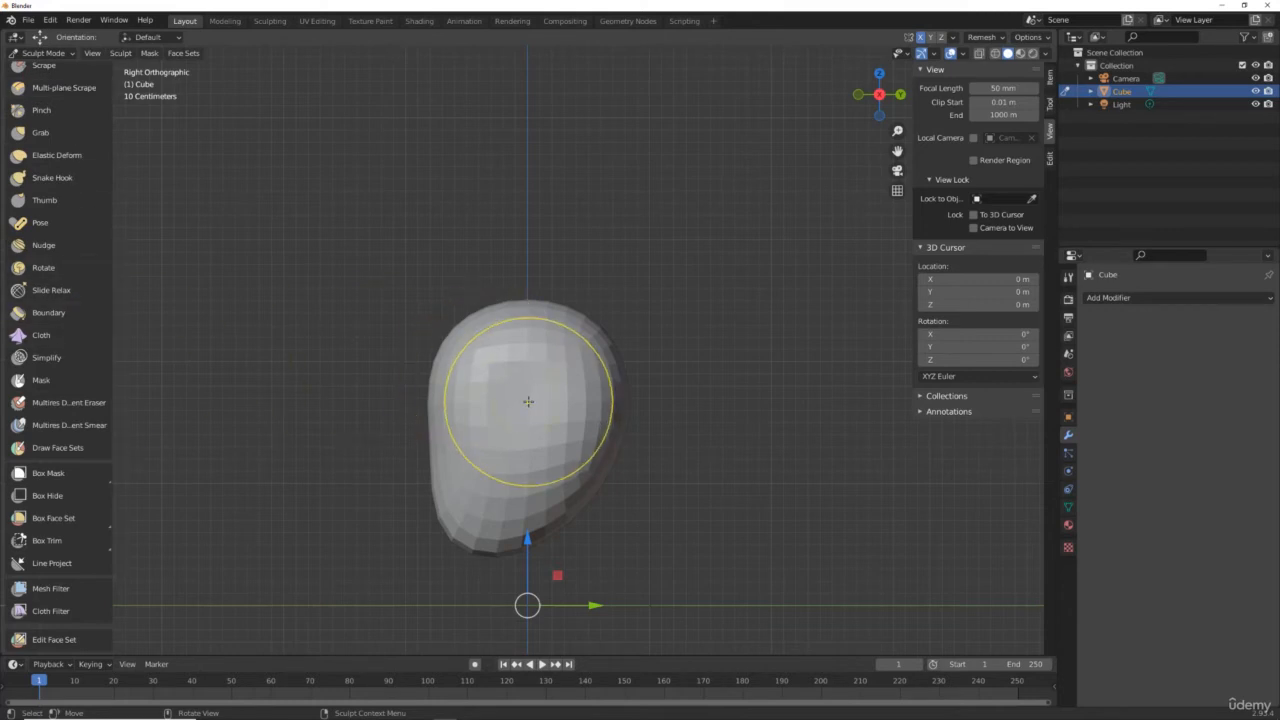
key("g")
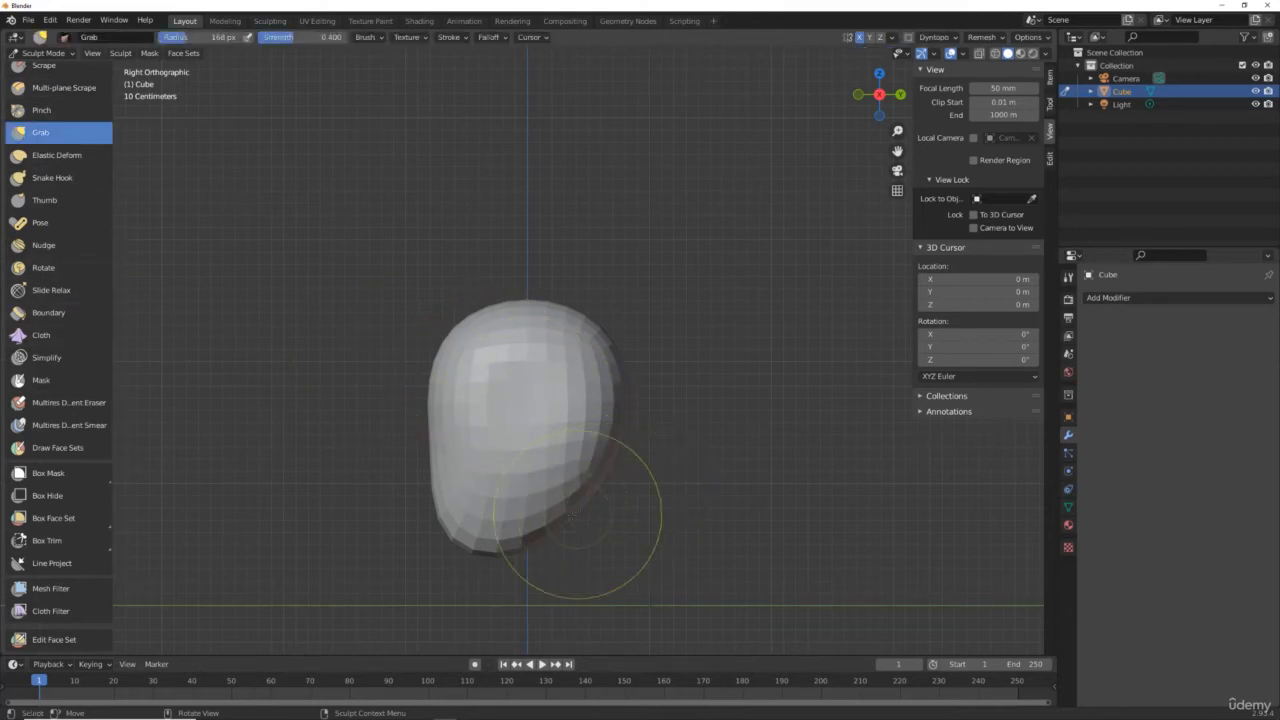
mouse_move(567, 520)
left_mouse_down()
mouse_move(516, 448)
mouse_move(546, 482)
mouse_move(521, 457)
left_mouse_up()
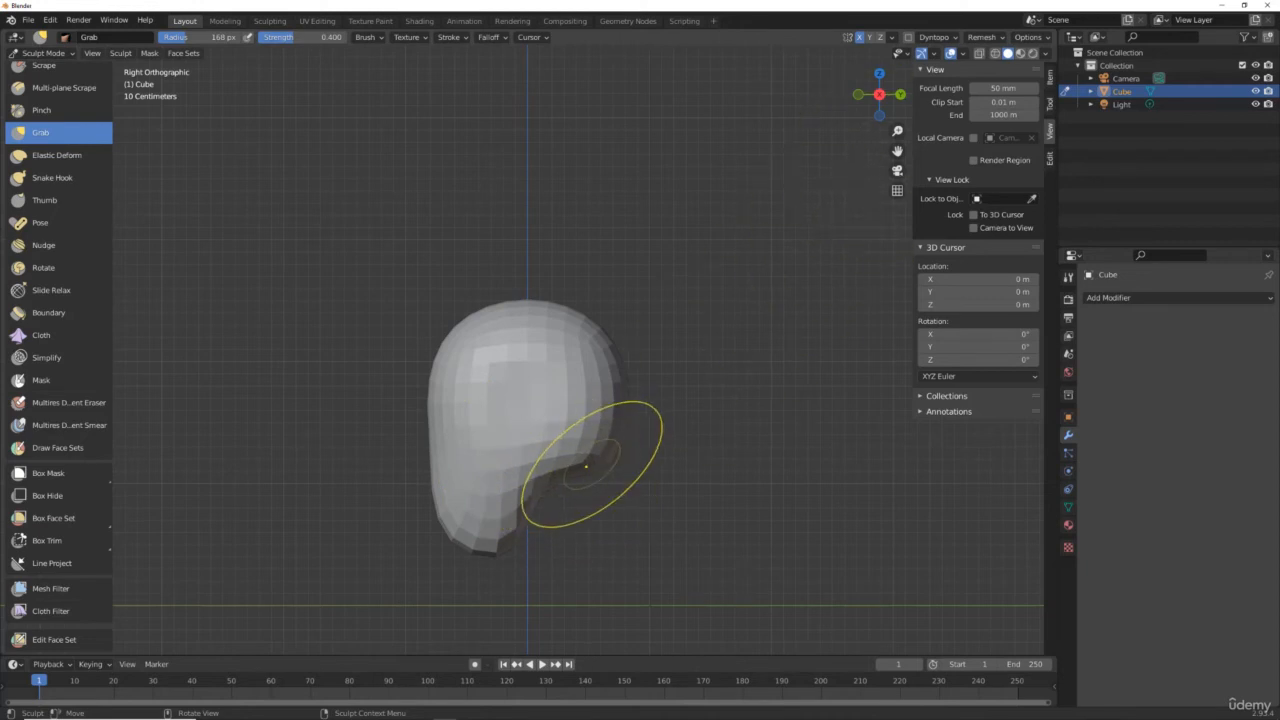
mouse_move(543, 471)
left_mouse_down()
mouse_move(555, 466)
mouse_move(552, 478)
left_mouse_up()
Narrow the chin by pushing its underside up and forward, and pull the middle of the face slightly forward.
left_click_drag(455, 538, 436, 543)
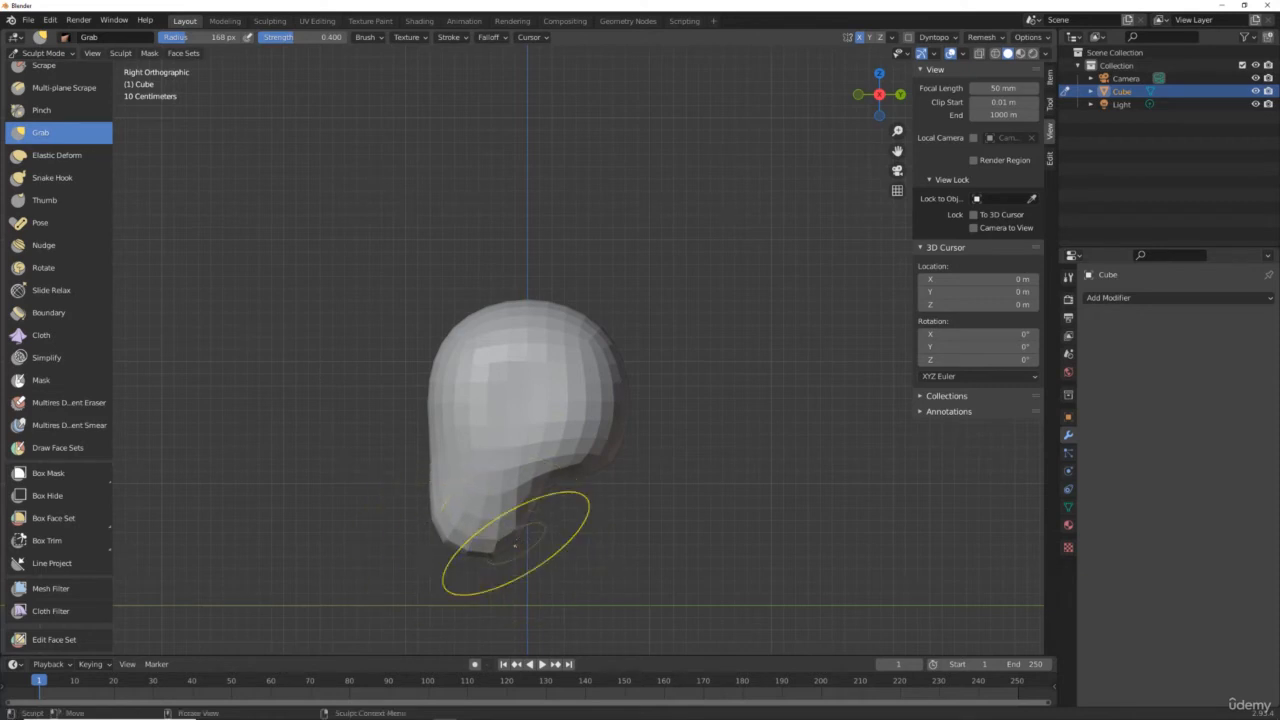
left_click_drag(516, 543, 482, 498)
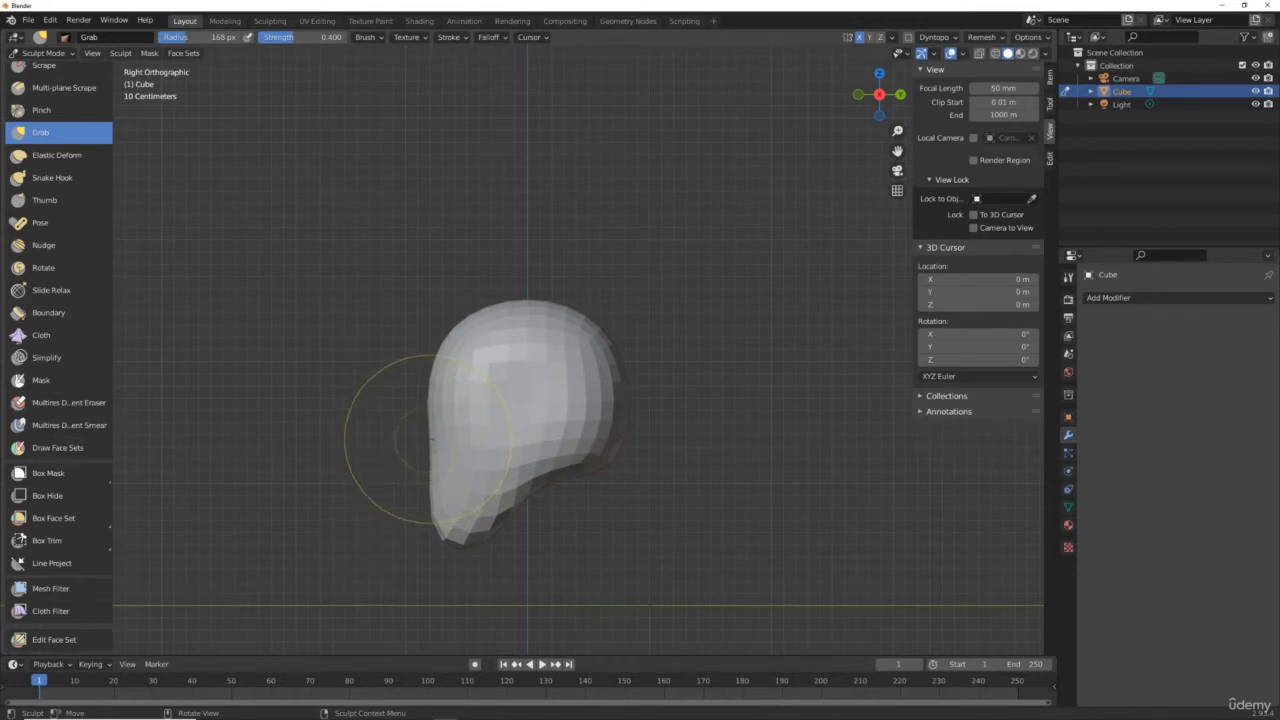
left_click_drag(433, 441, 412, 441)
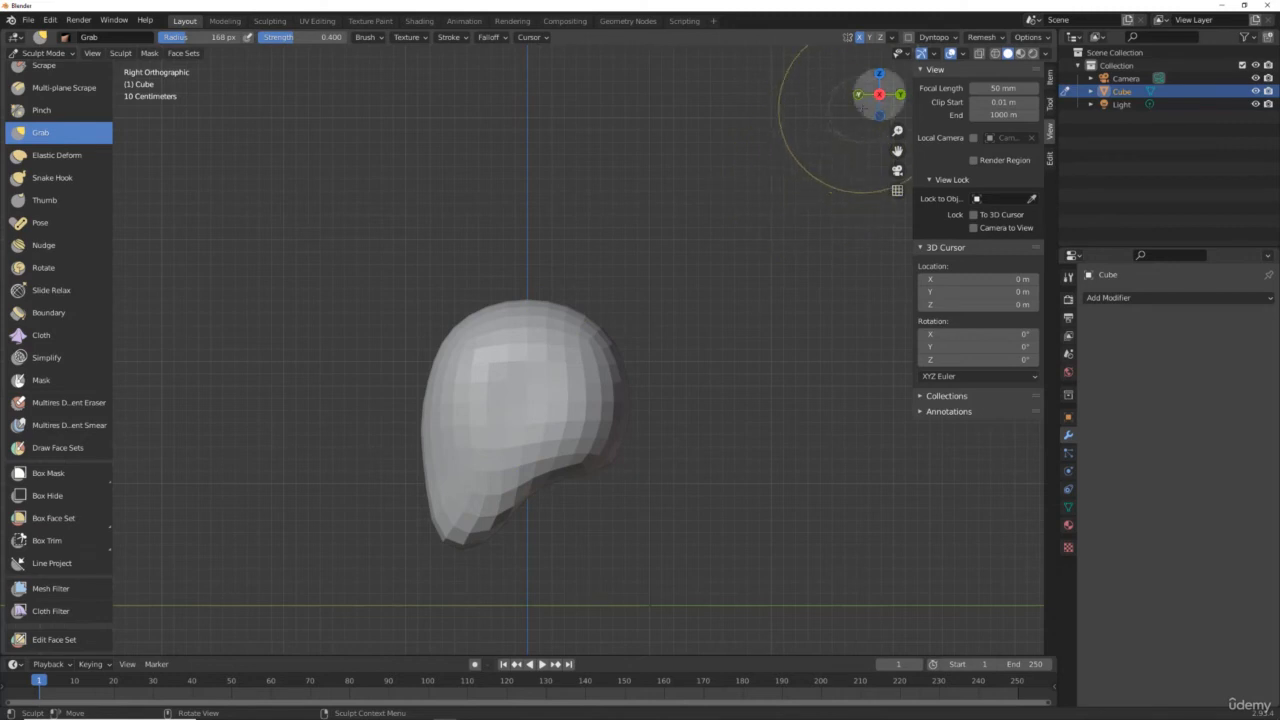
Reduce the Grab brush radius to 78 px while reviewing the head from the front.
left_click_drag(879, 95, 909, 97)
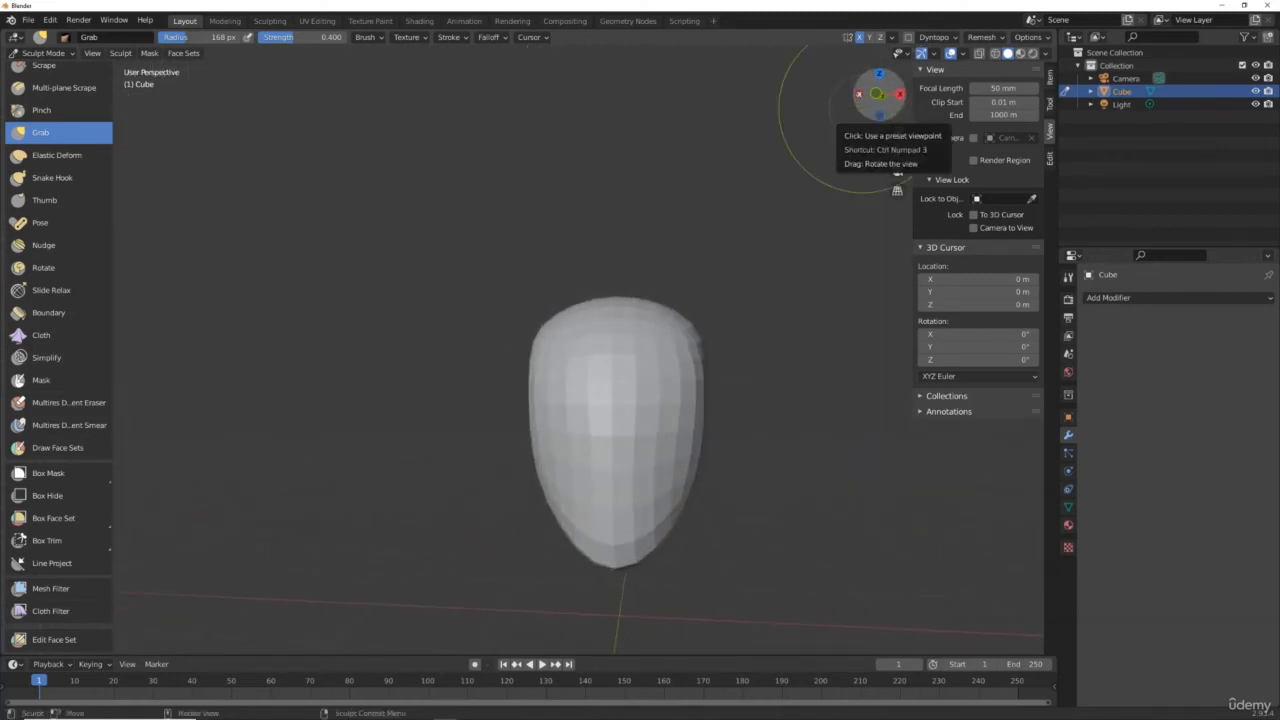
left_click(877, 94)
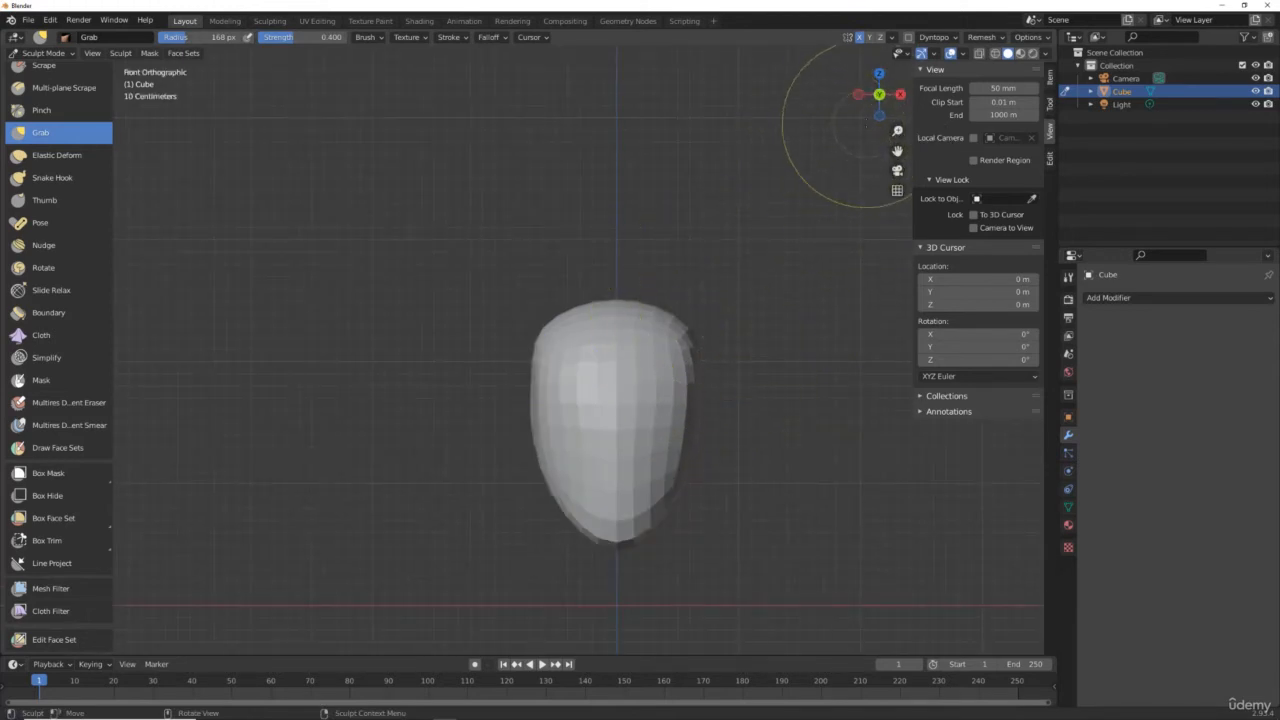
mouse_move(870, 100)
left_mouse_down()
mouse_move(858, 112)
mouse_move(880, 112)
left_mouse_up()
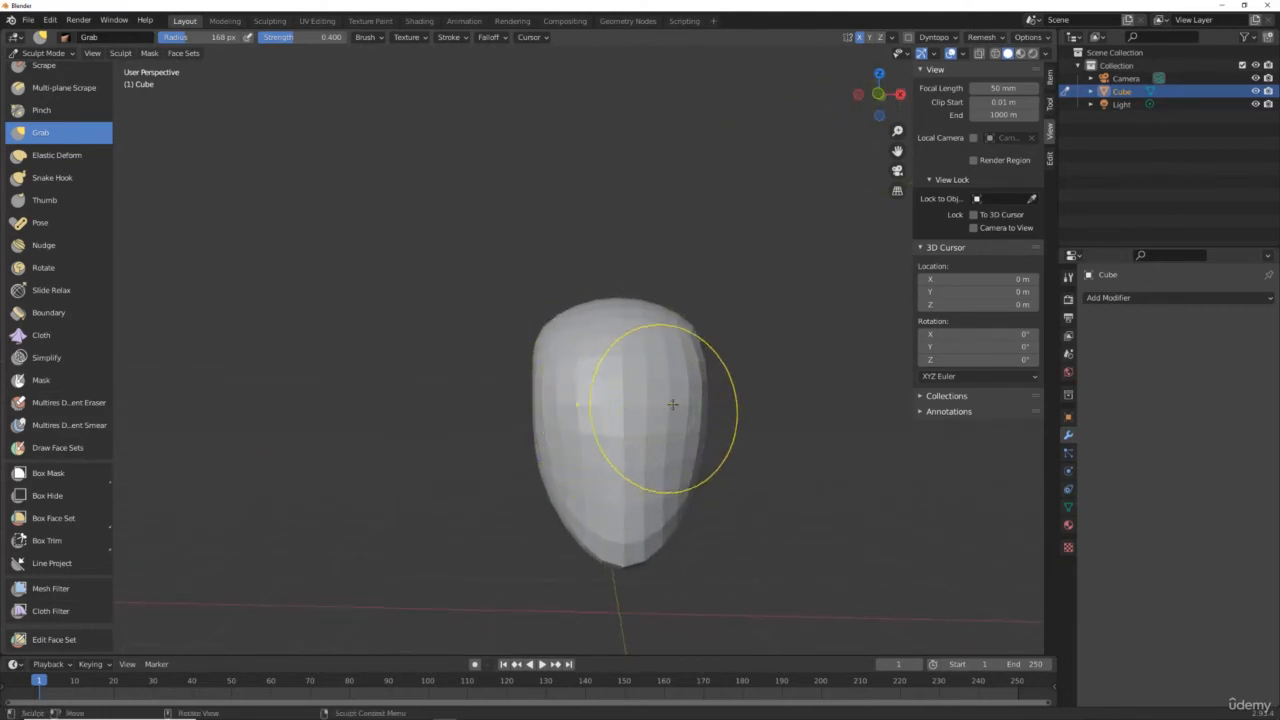
left_click_drag(673, 404, 669, 406)
key("f")
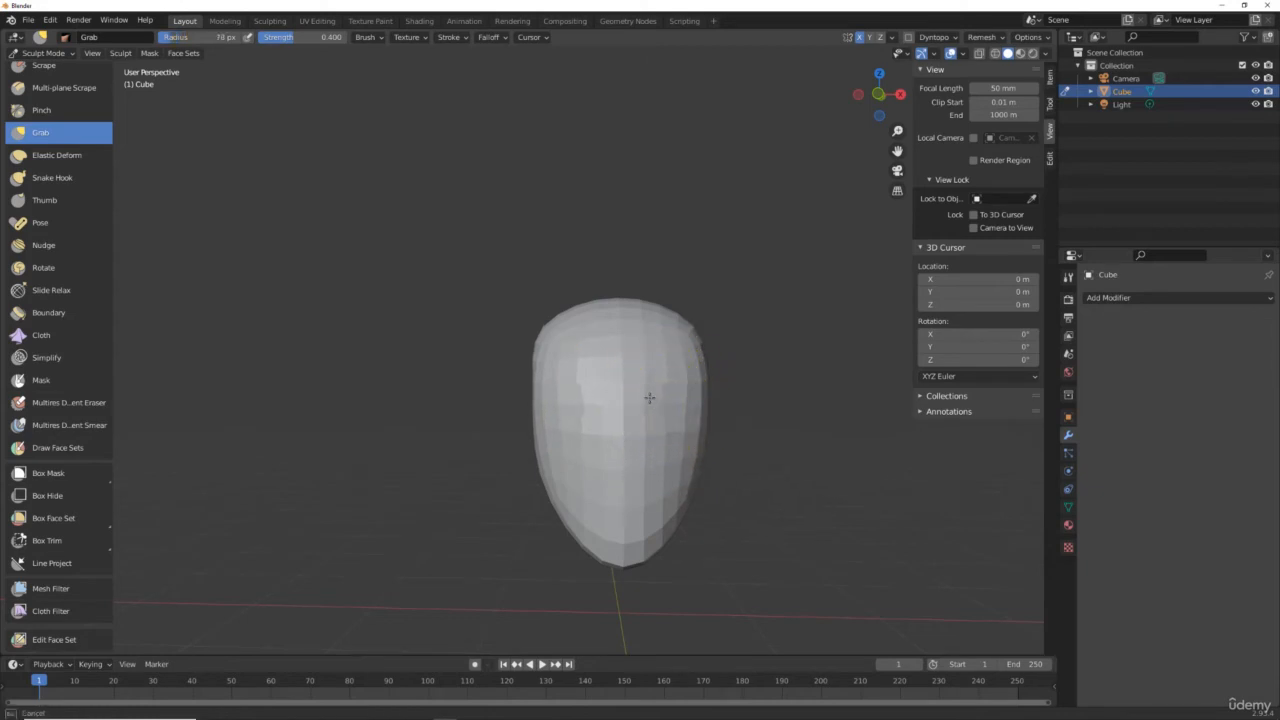
left_click(649, 398)
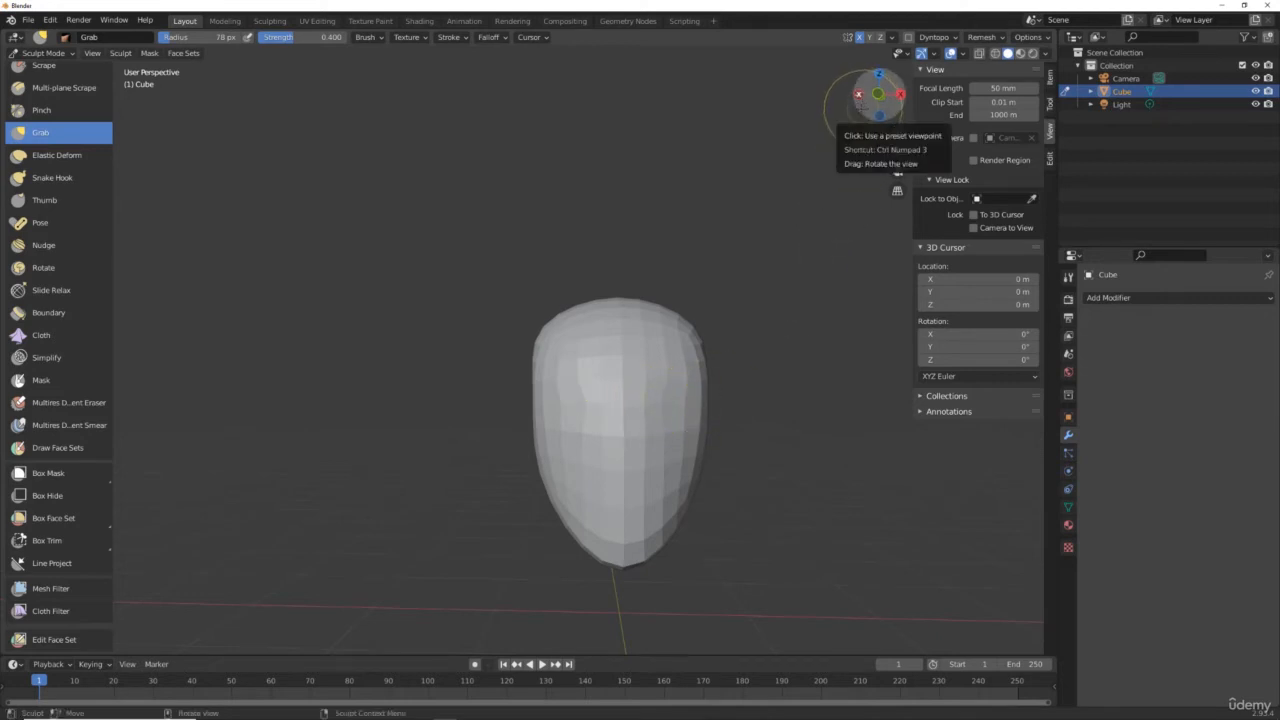
mouse_move(868, 100)
left_mouse_down()
mouse_move(805, 108)
mouse_move(711, 297)
mouse_move(223, 349)
mouse_move(193, 105)
mouse_move(545, 270)
mouse_move(375, 335)
mouse_move(445, 350)
mouse_move(404, 358)
left_mouse_up()
scroll(627, 218, "down", 3)
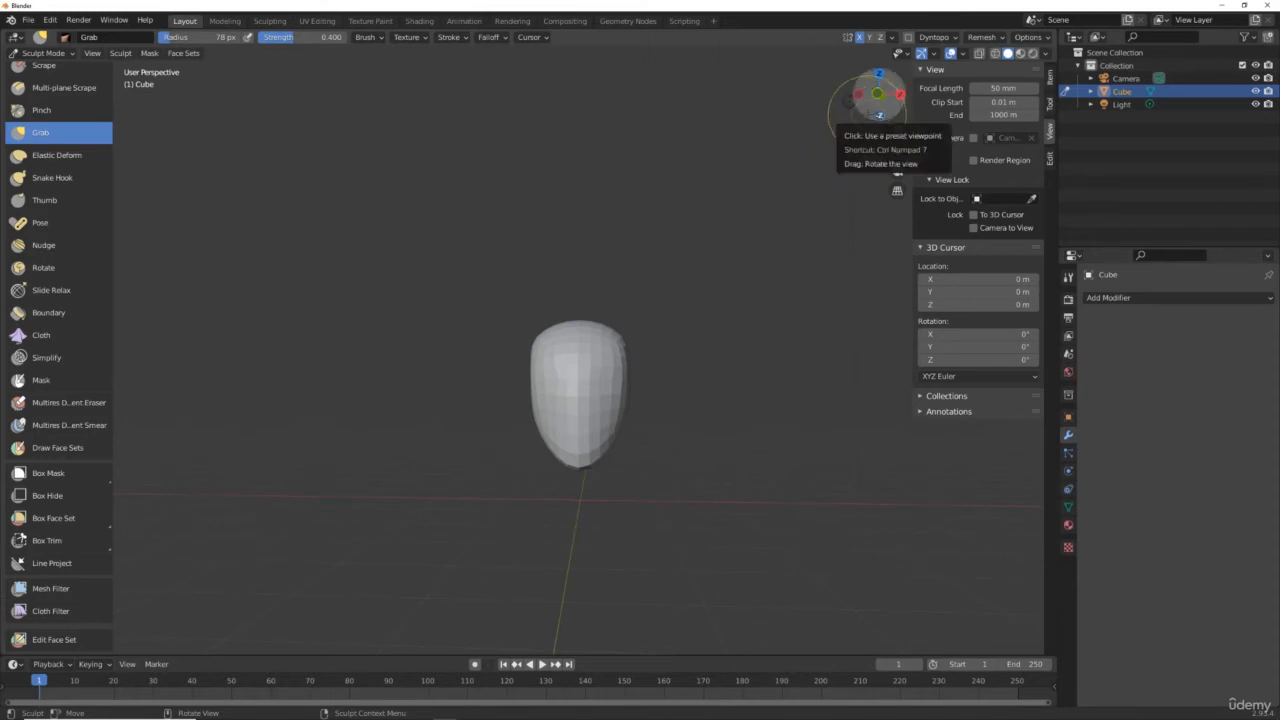
left_click_drag(878, 96, 867, 96)
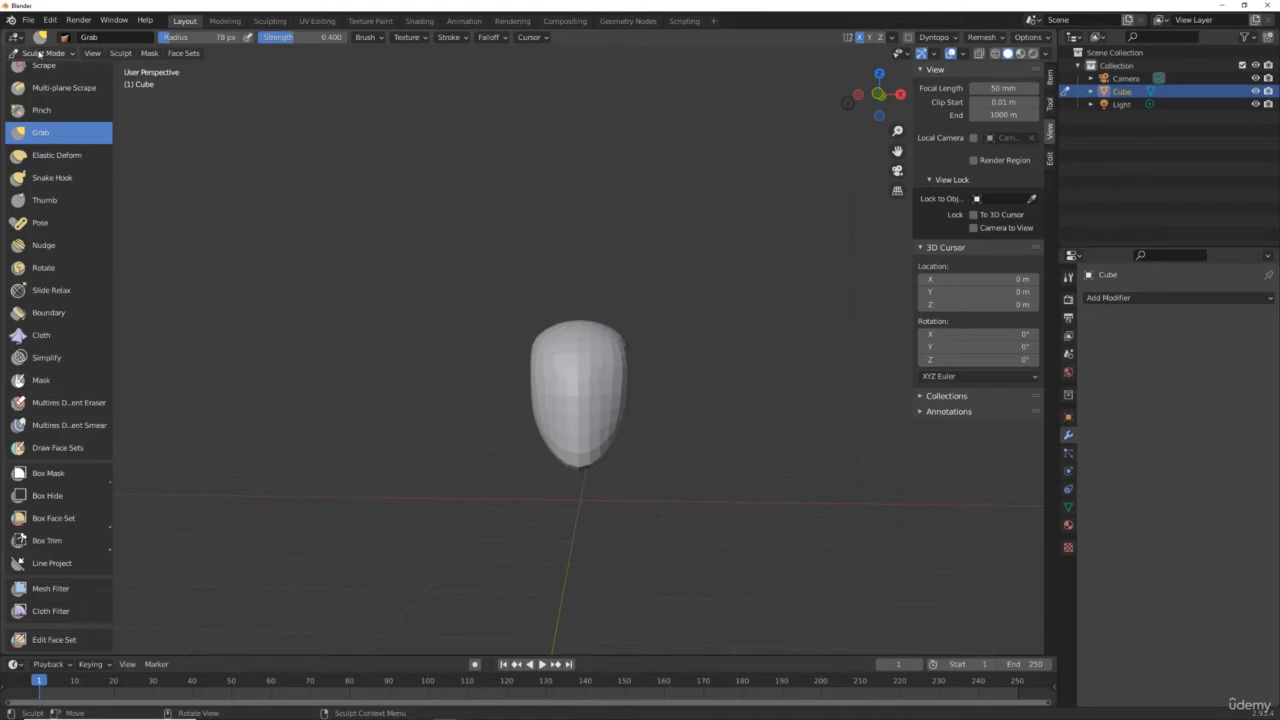
Switch to Object Mode and, from the front orthographic view, add a 2 m cube at the world origin.
left_click(38, 52)
left_click(40, 67)
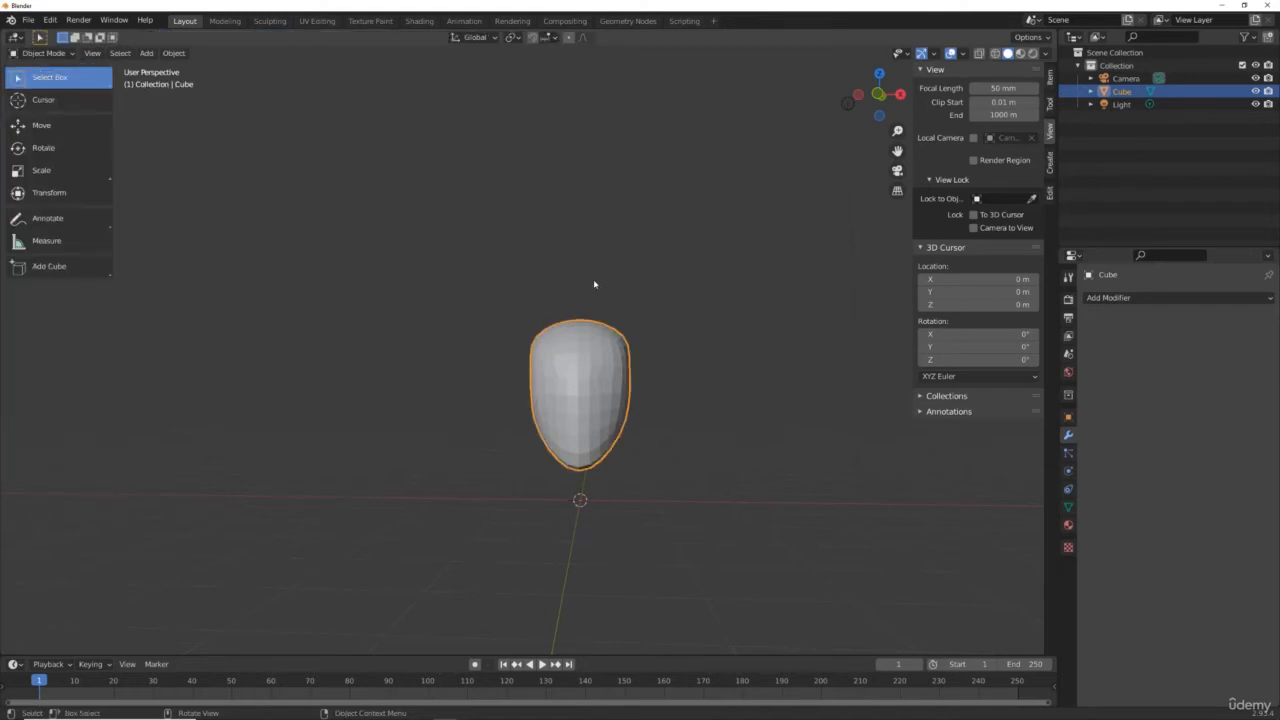
key("KP_1")
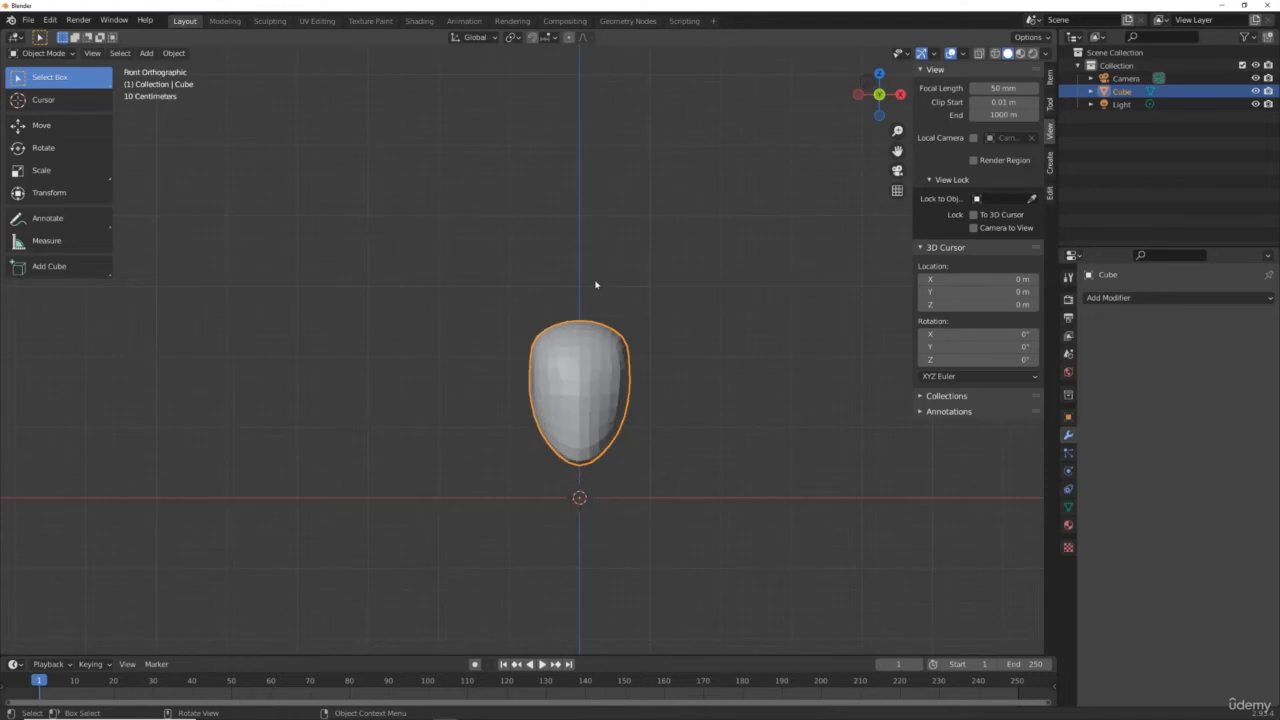
key("shift+a")
mouse_move(595, 283)
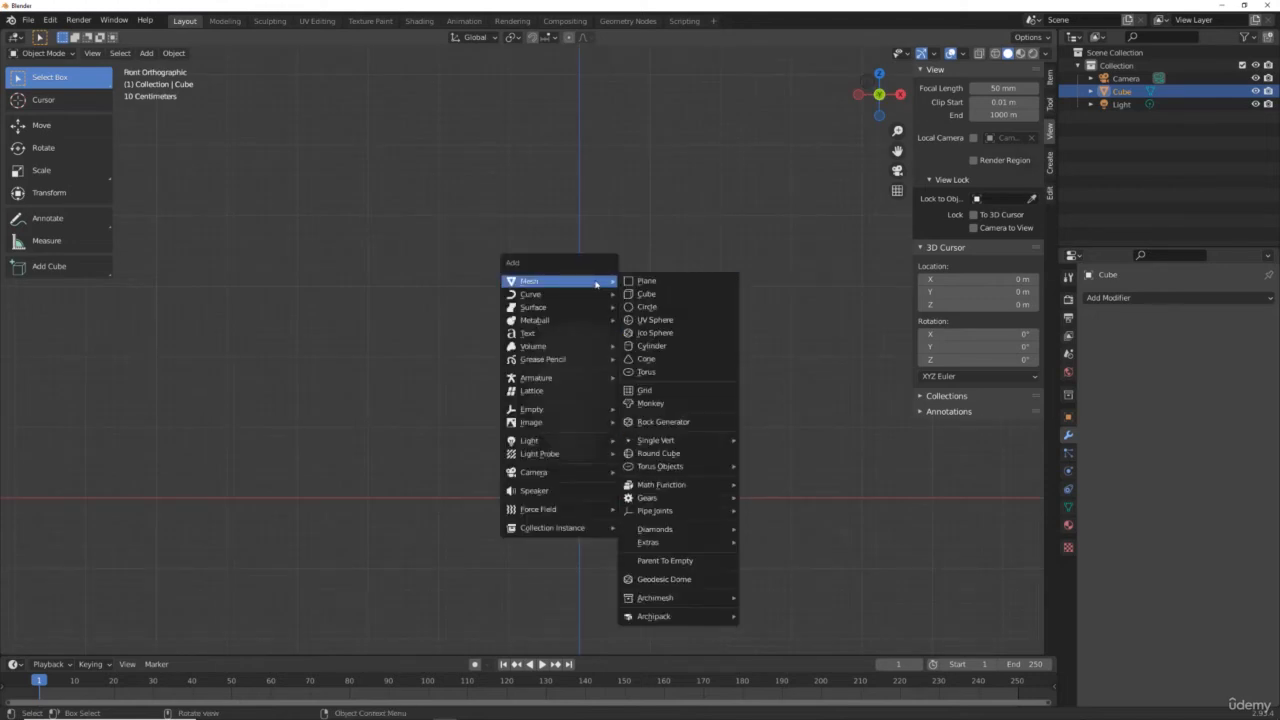
left_click(648, 295)
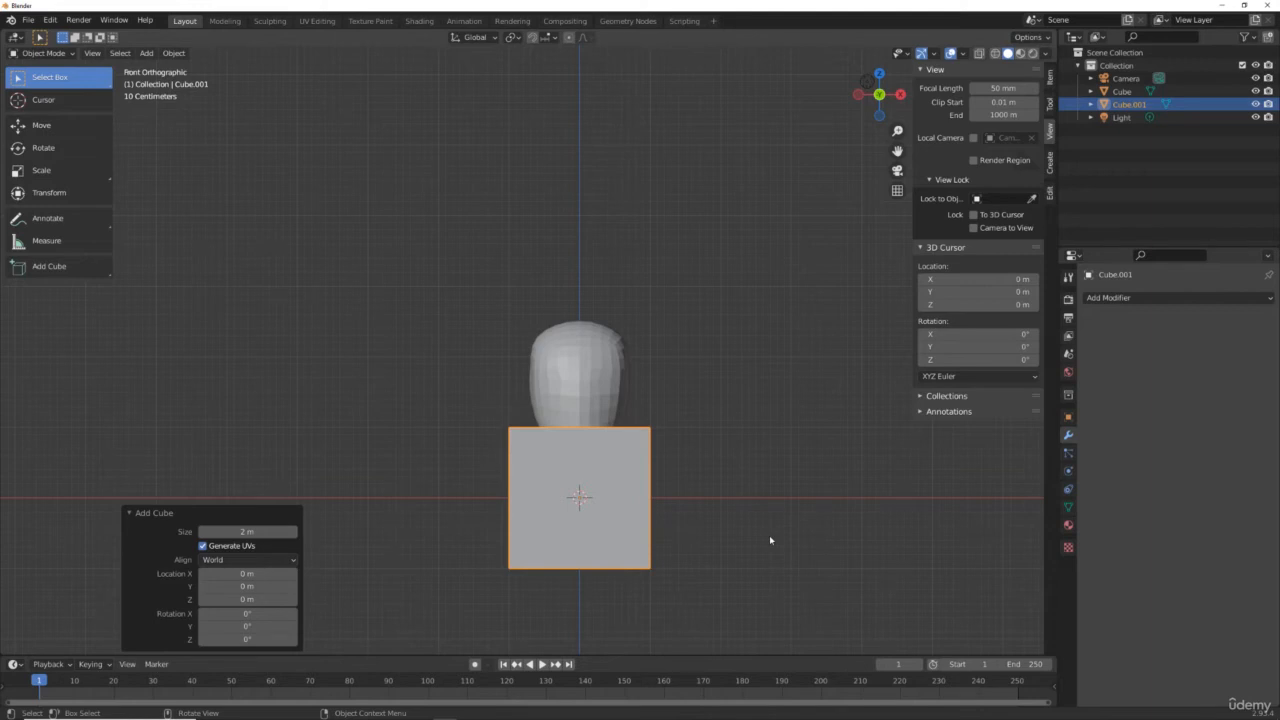
Round the new cube with a Subdivision modifier at viewport level 3.
key("ctrl+1")
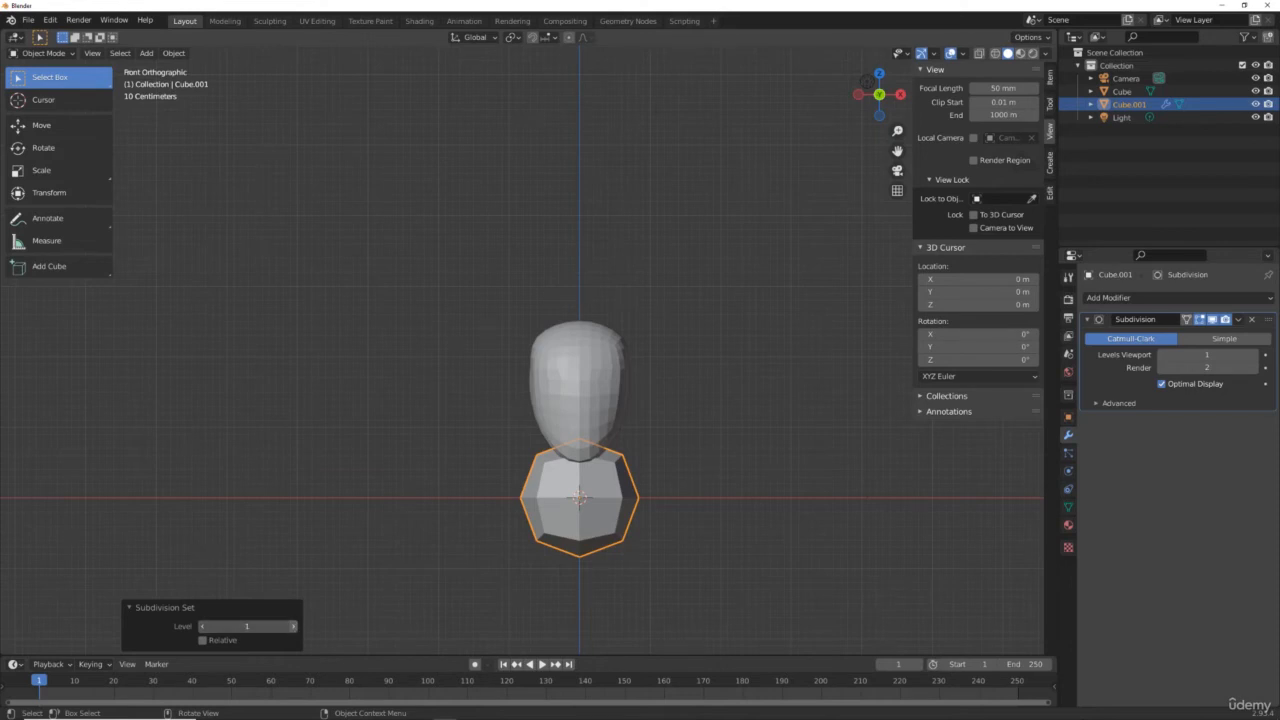
left_click(292, 627)
left_click(292, 627)
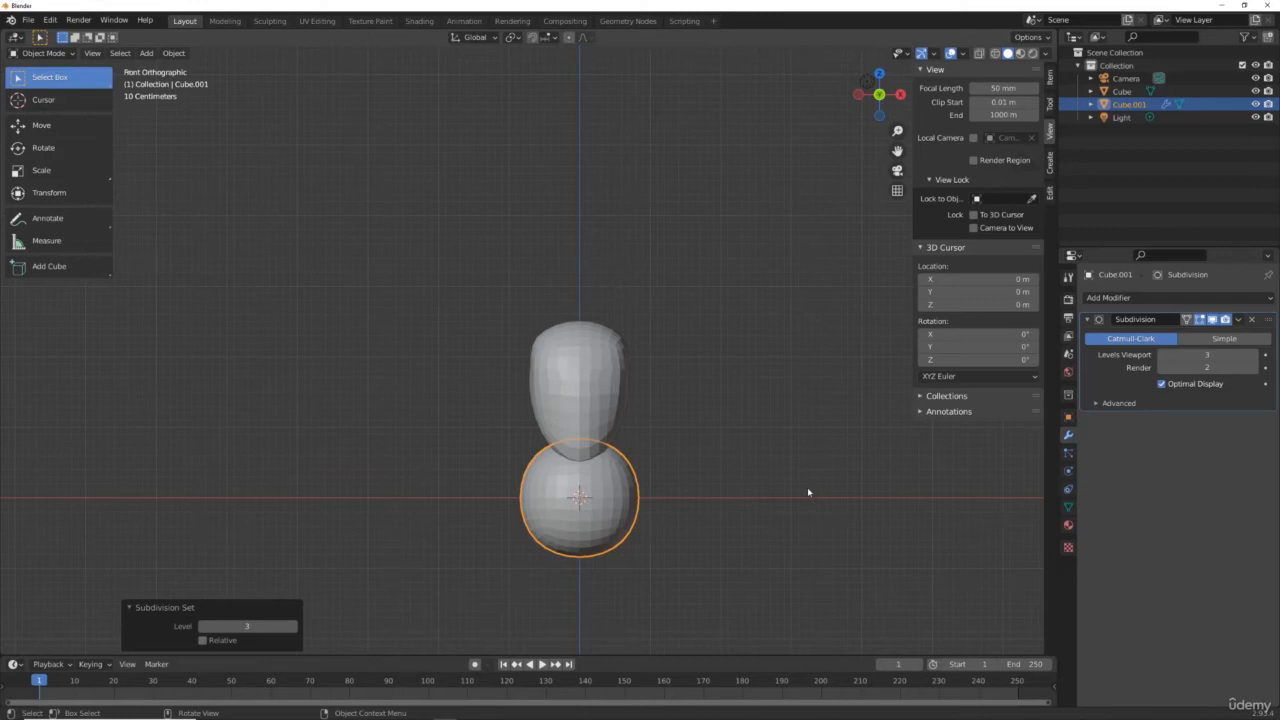
Scale the rounded cube down uniformly by a factor of 0.638 and again by 0.828.
key("s")
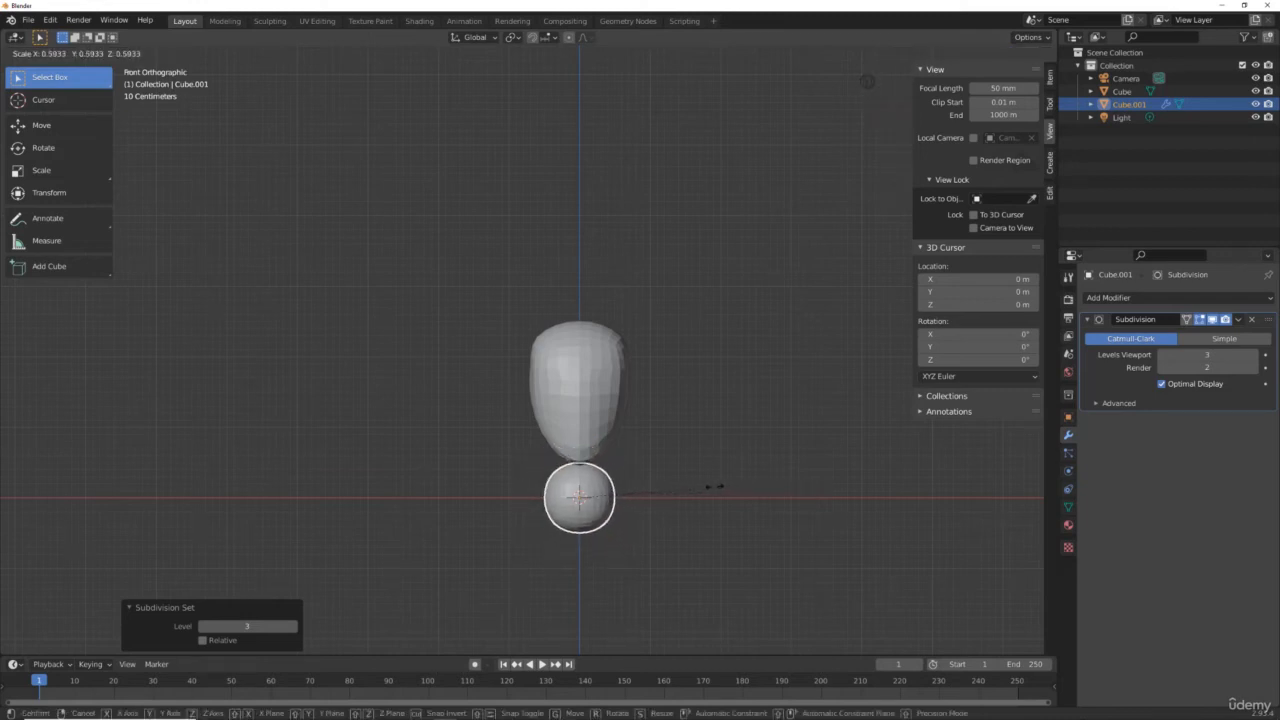
left_click(728, 485)
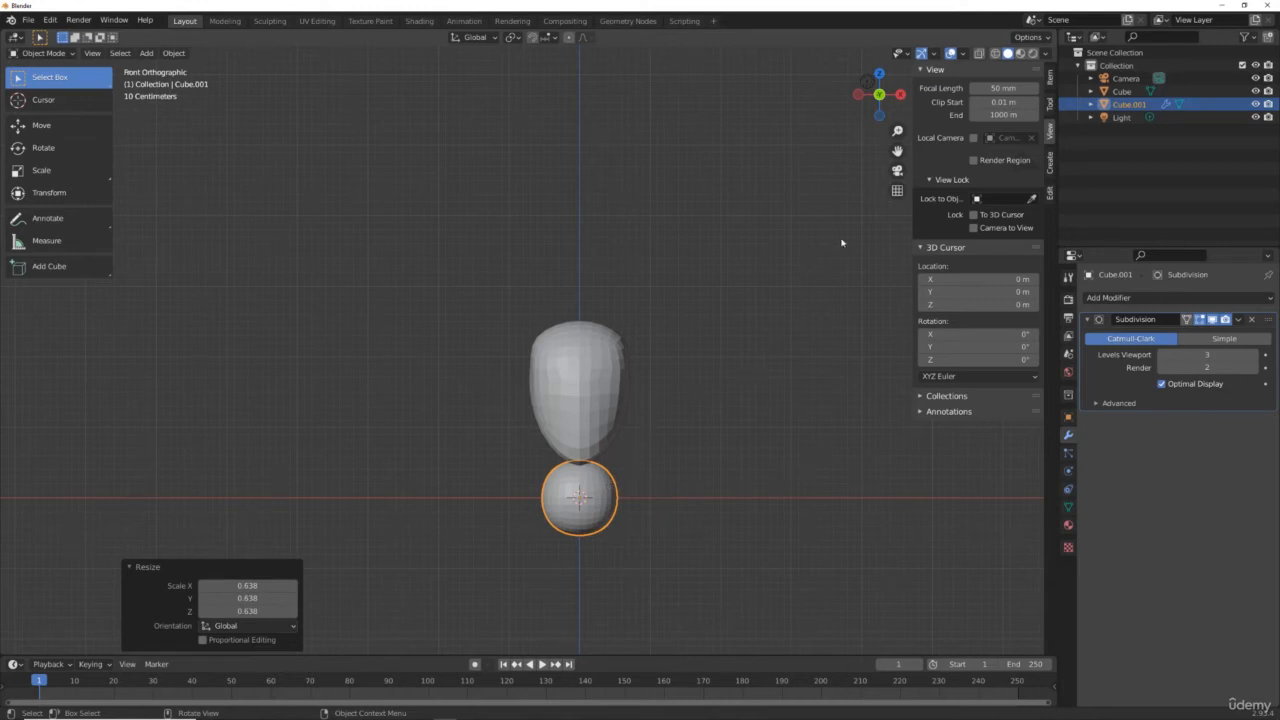
key("s")
left_click(681, 530)
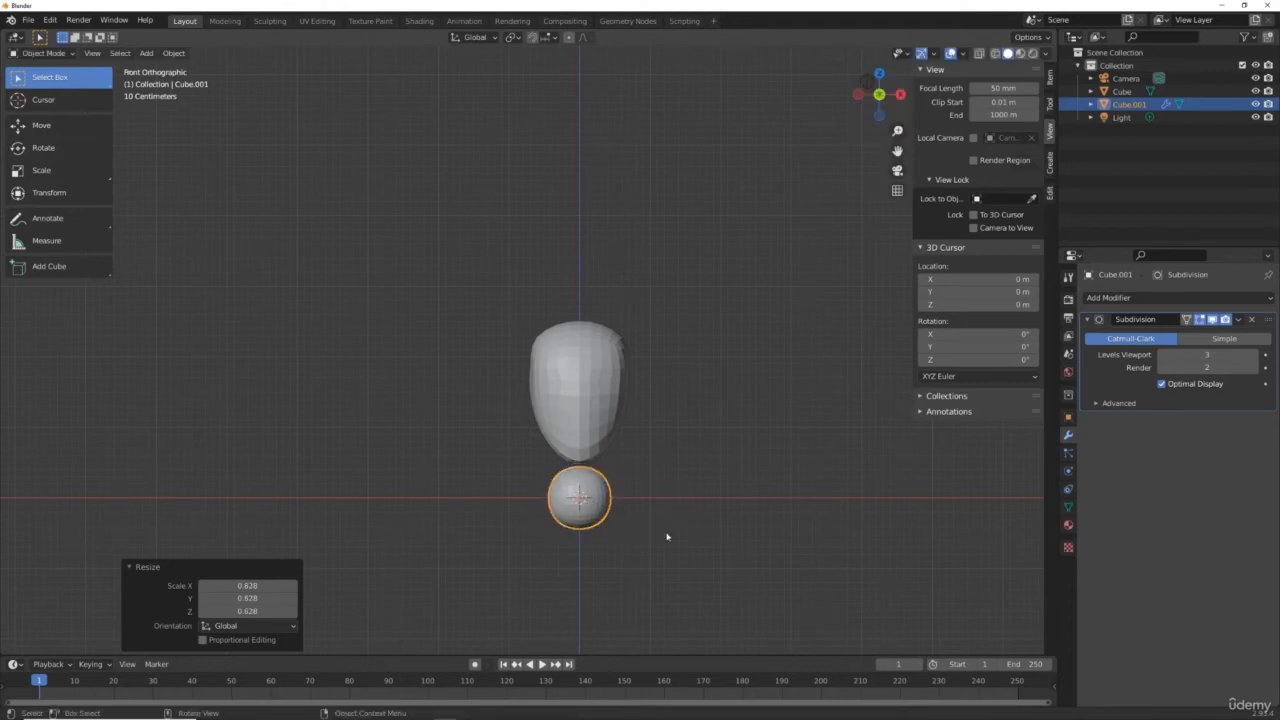
Try stretching the rounded cube along the Z axis by a factor of 2.501 before its Subdivision modifier is applied.
key("s")
key("z")
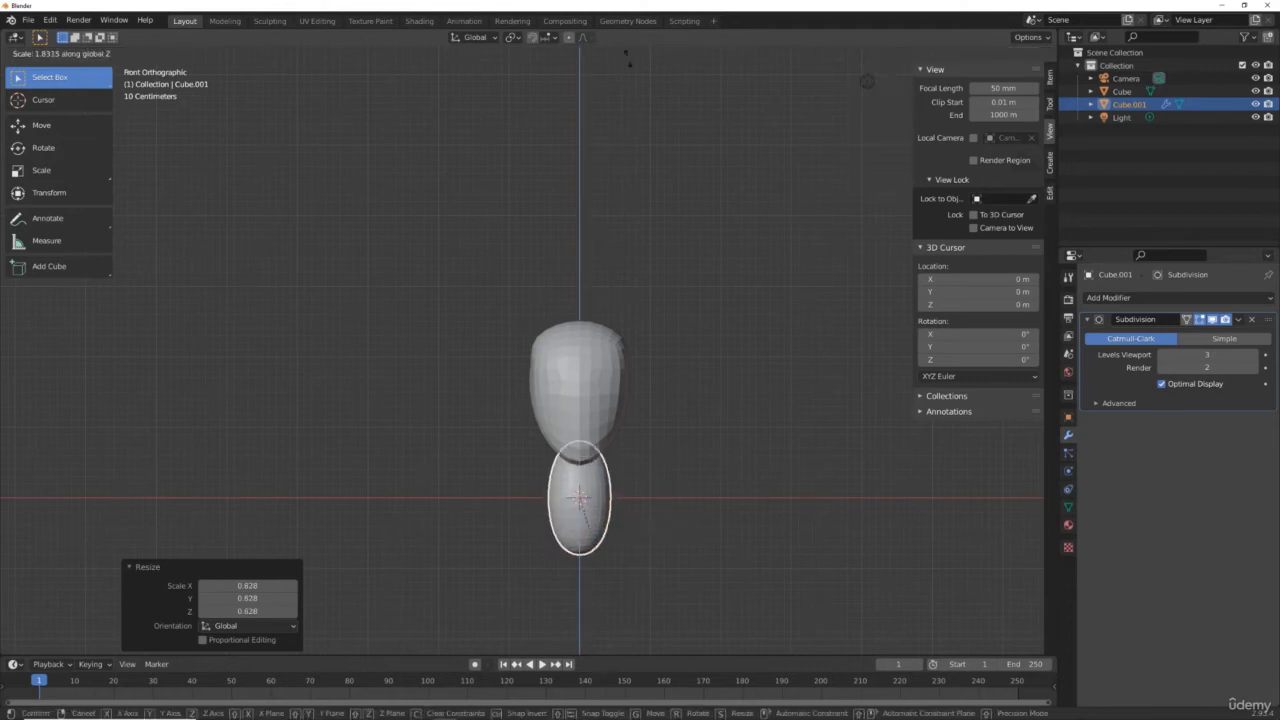
left_click(620, 118)
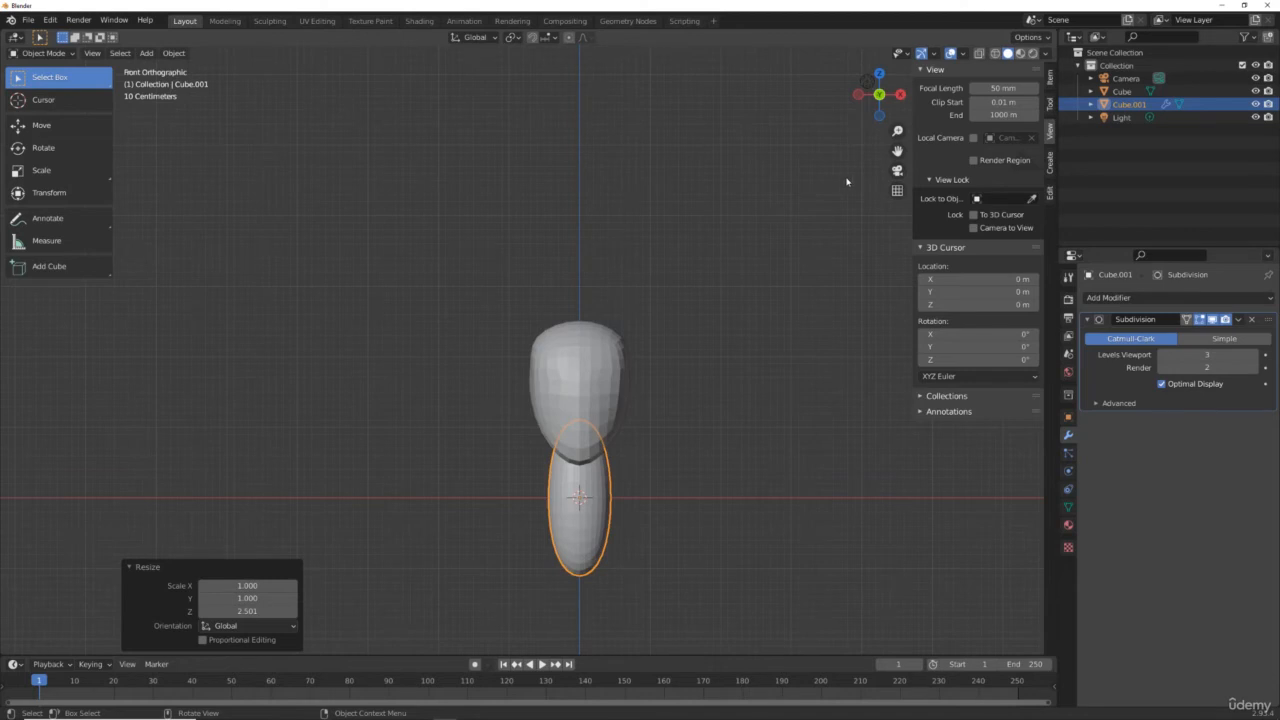
left_click(750, 375)
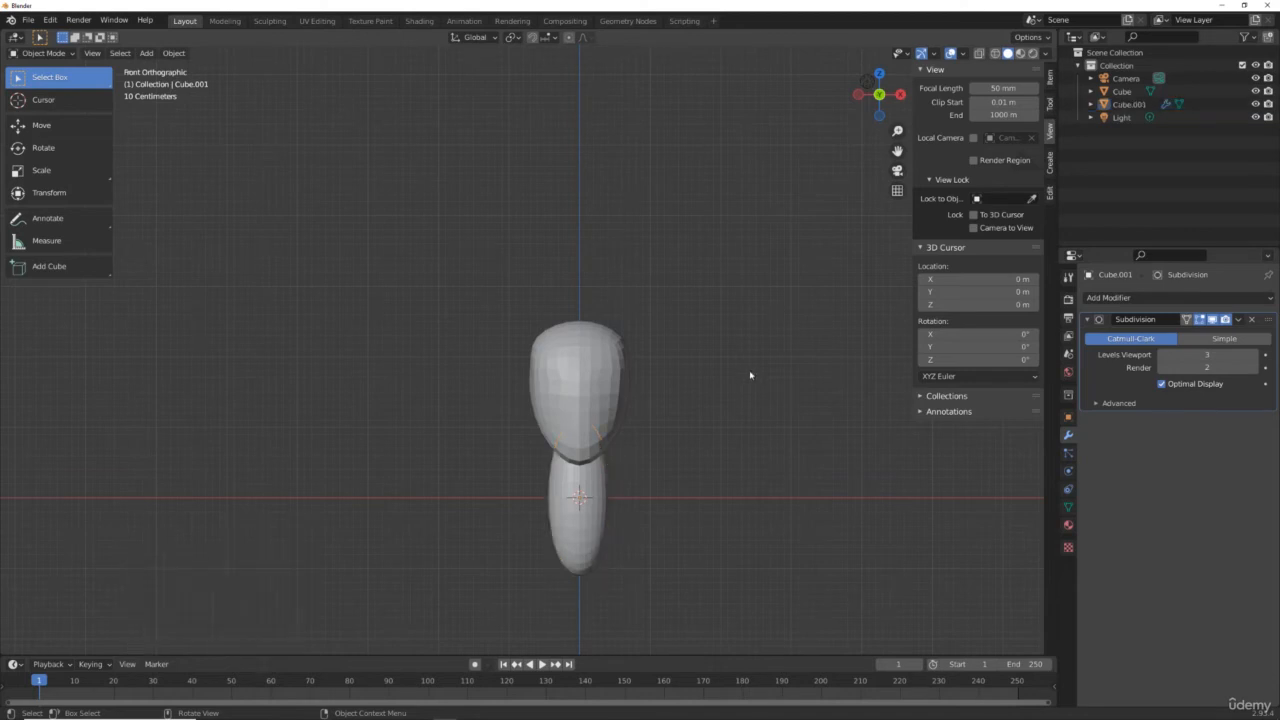
key("ctrl+z")
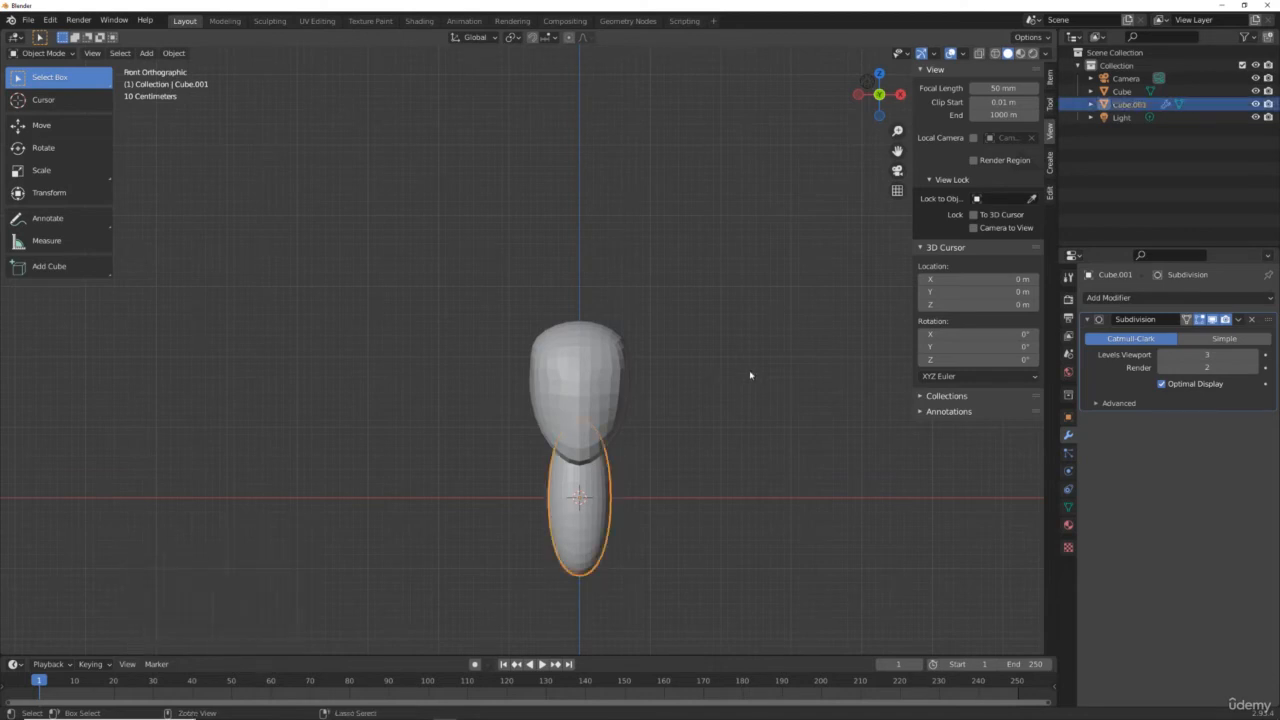
key("ctrl+z")
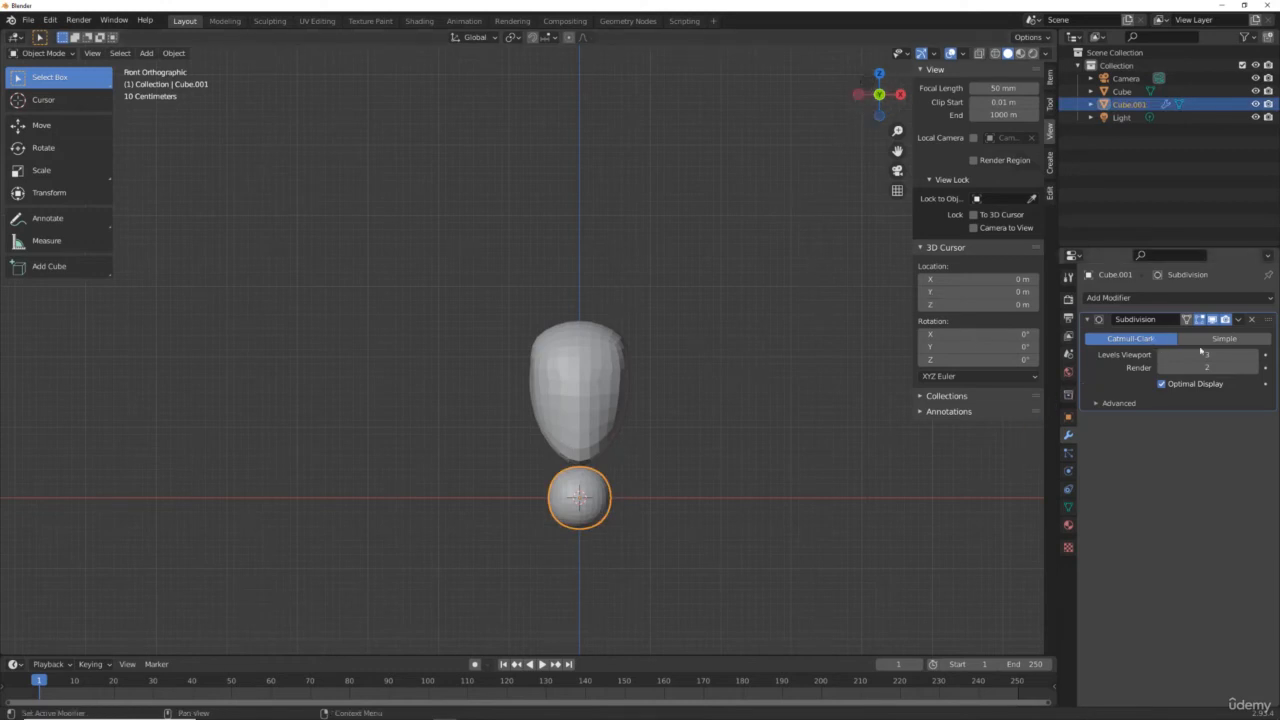
Apply the rounded cube's Subdivision modifier and stretch the shape along the Z axis by a factor of 2.320 as a neck.
left_click(1240, 320)
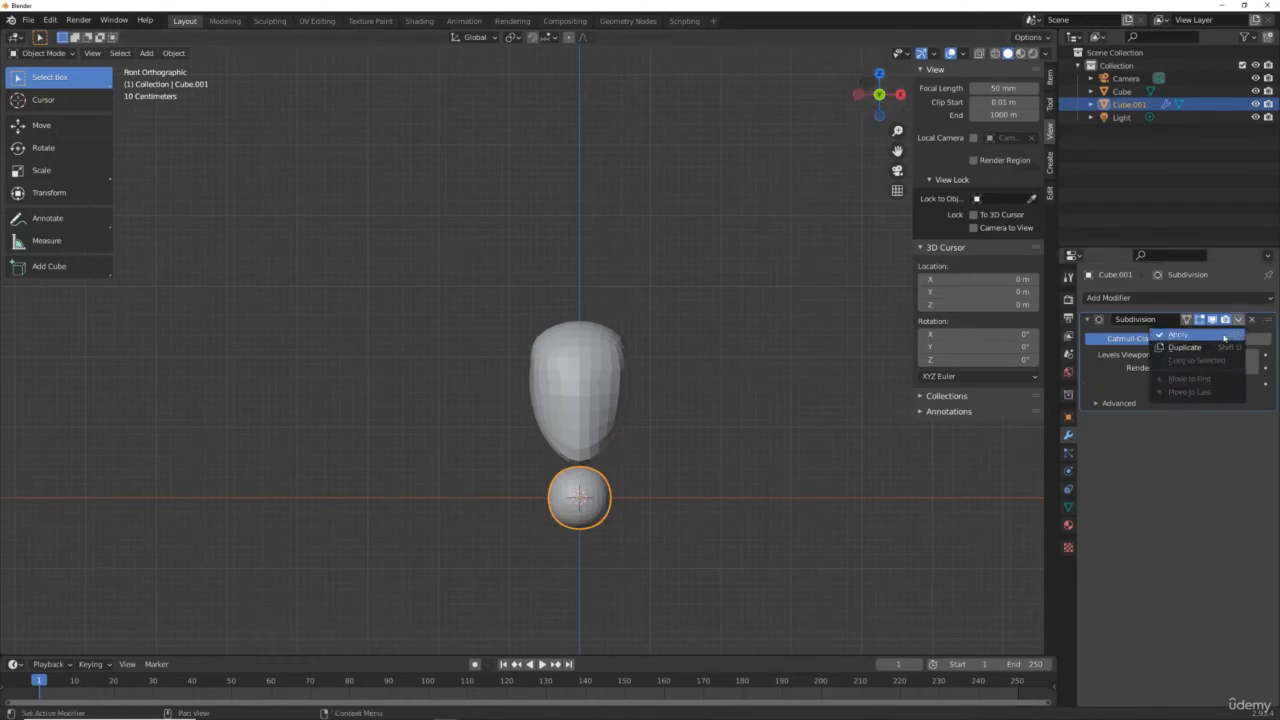
left_click(1215, 337)
scroll(690, 455, "up", 4)
scroll(705, 450, "down", 3)
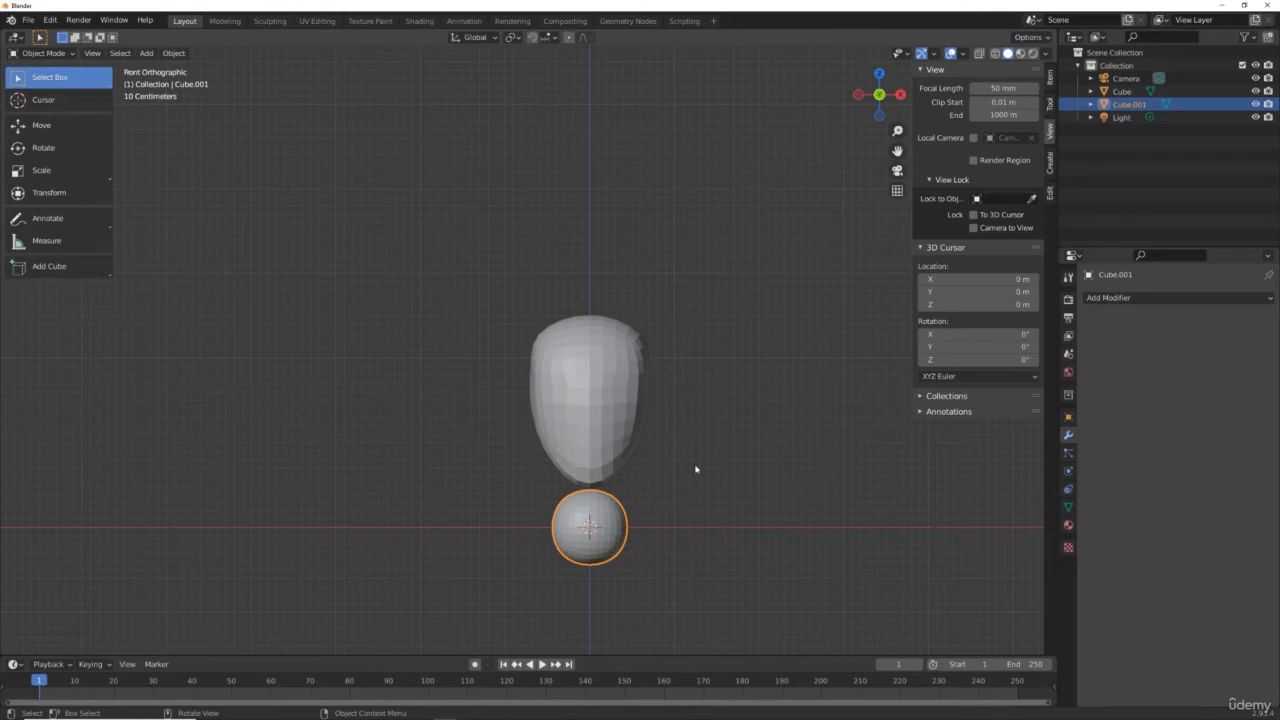
key("s")
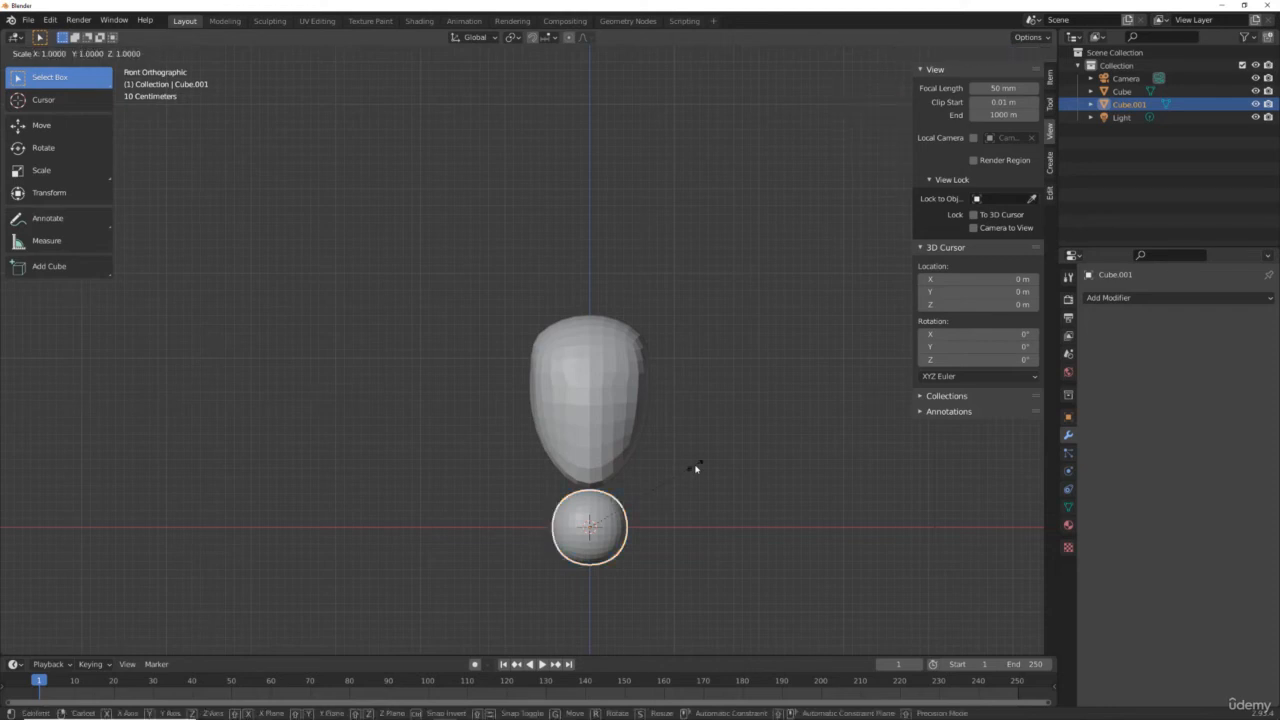
key("z")
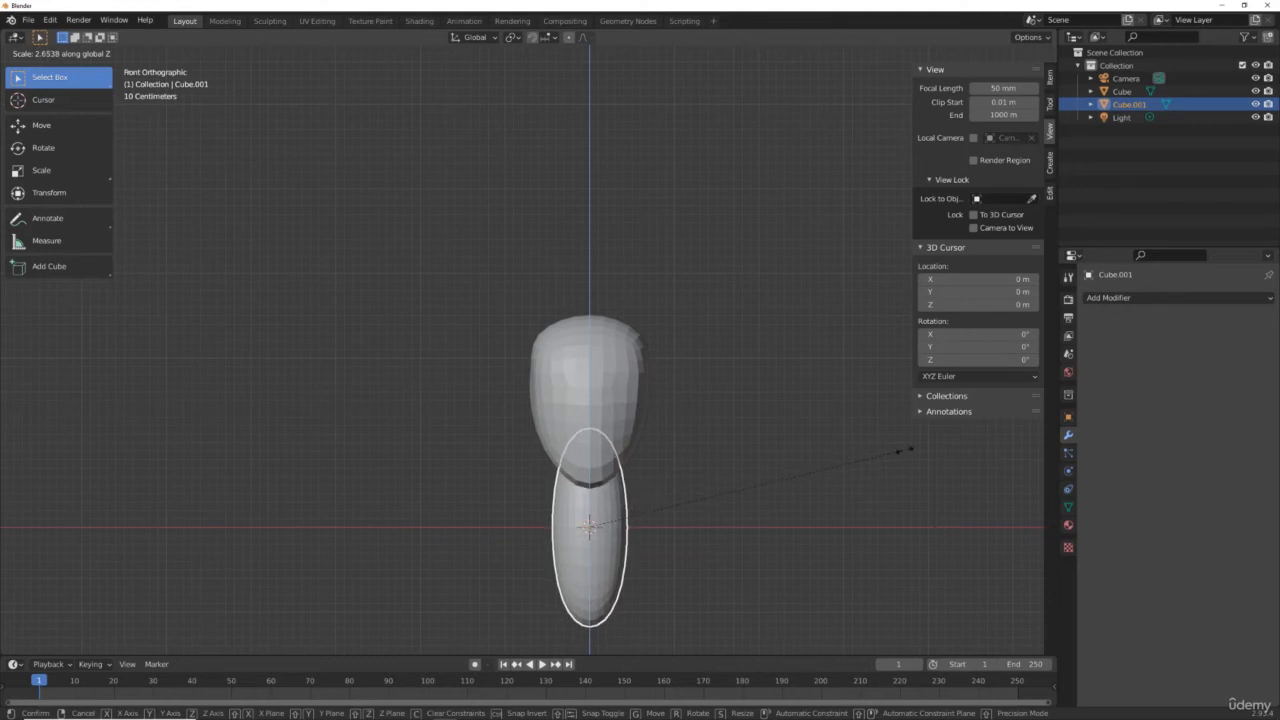
left_click(866, 463)
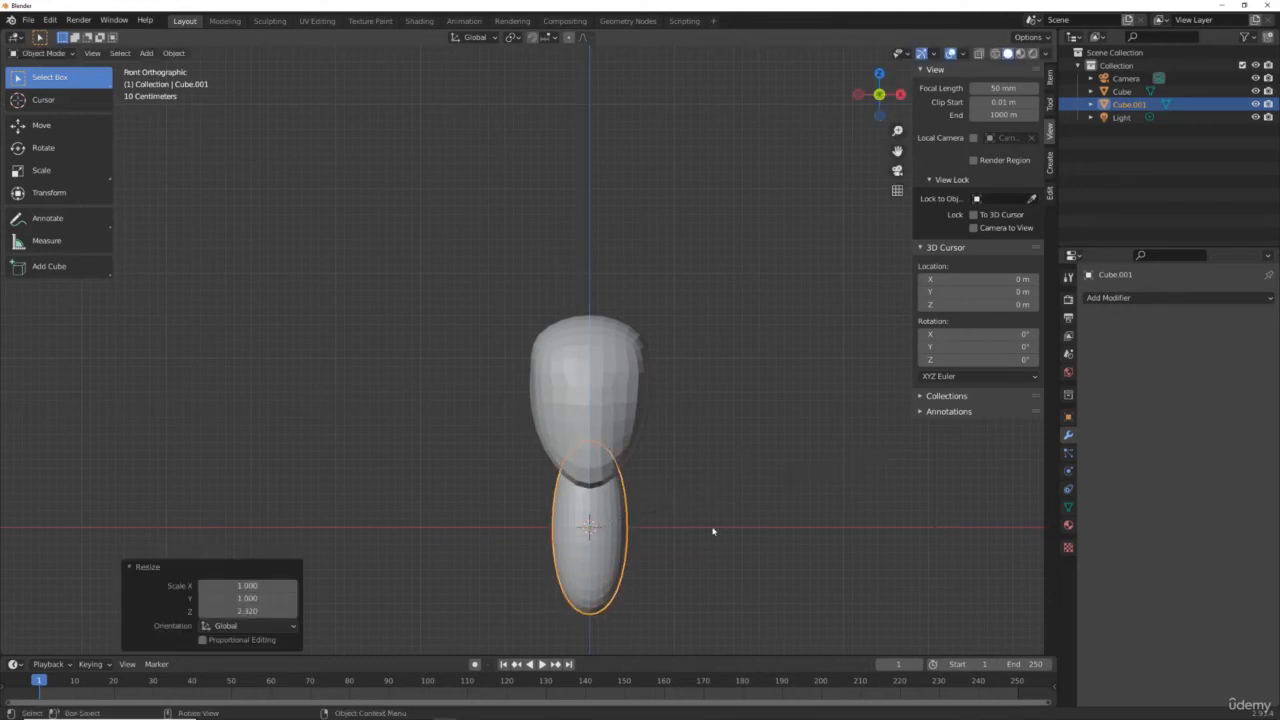
Raise the neck about 0.461 m along Z and shift it about 0.148 m along Y toward the back of the head.
key("g")
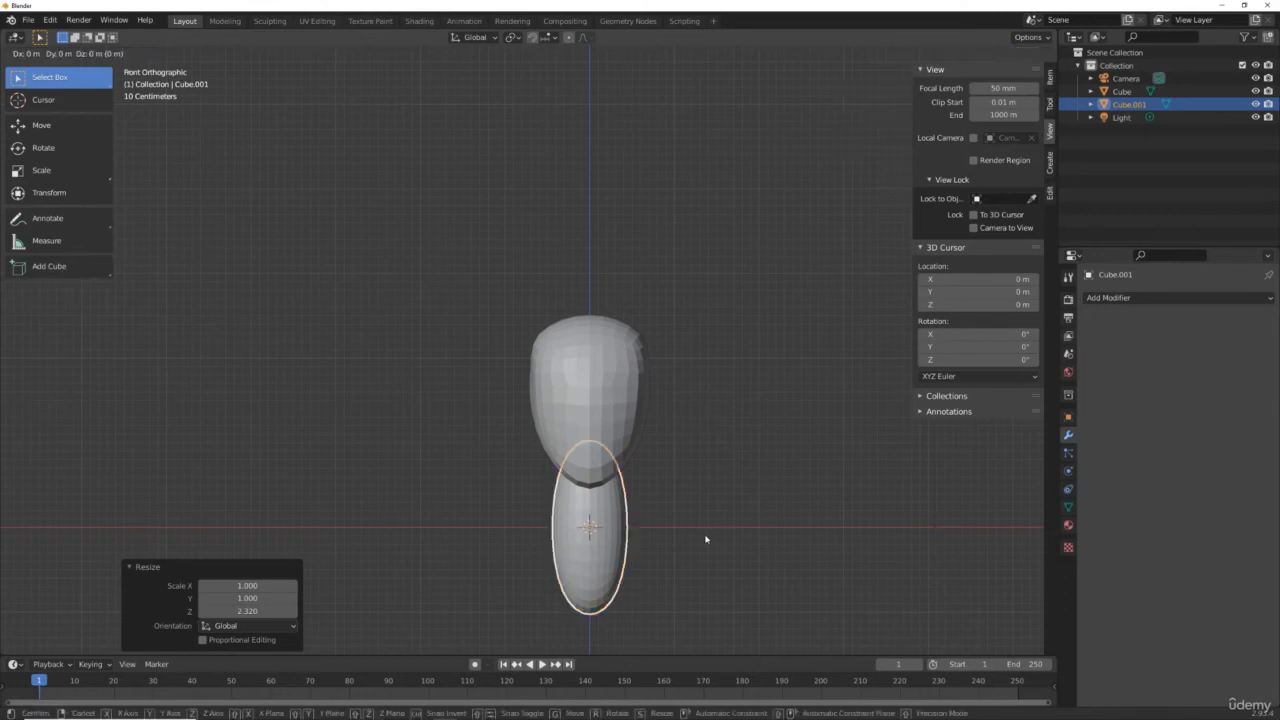
key("z")
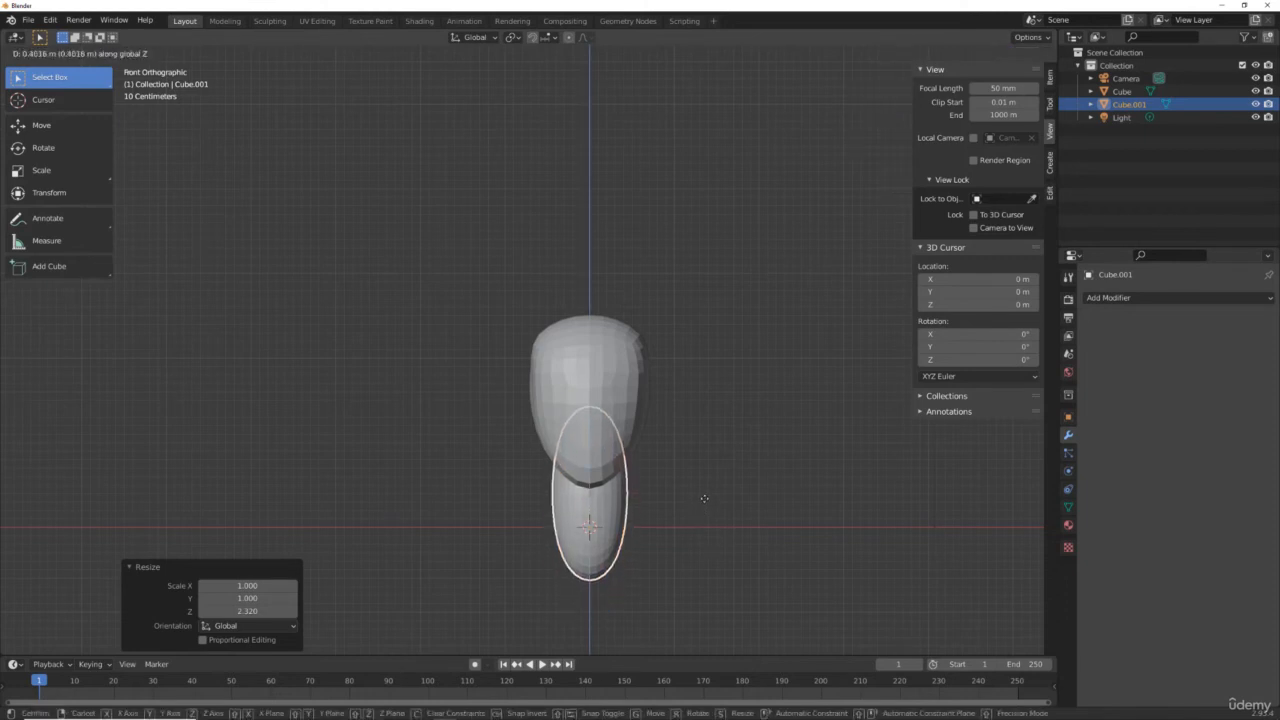
left_click(705, 496)
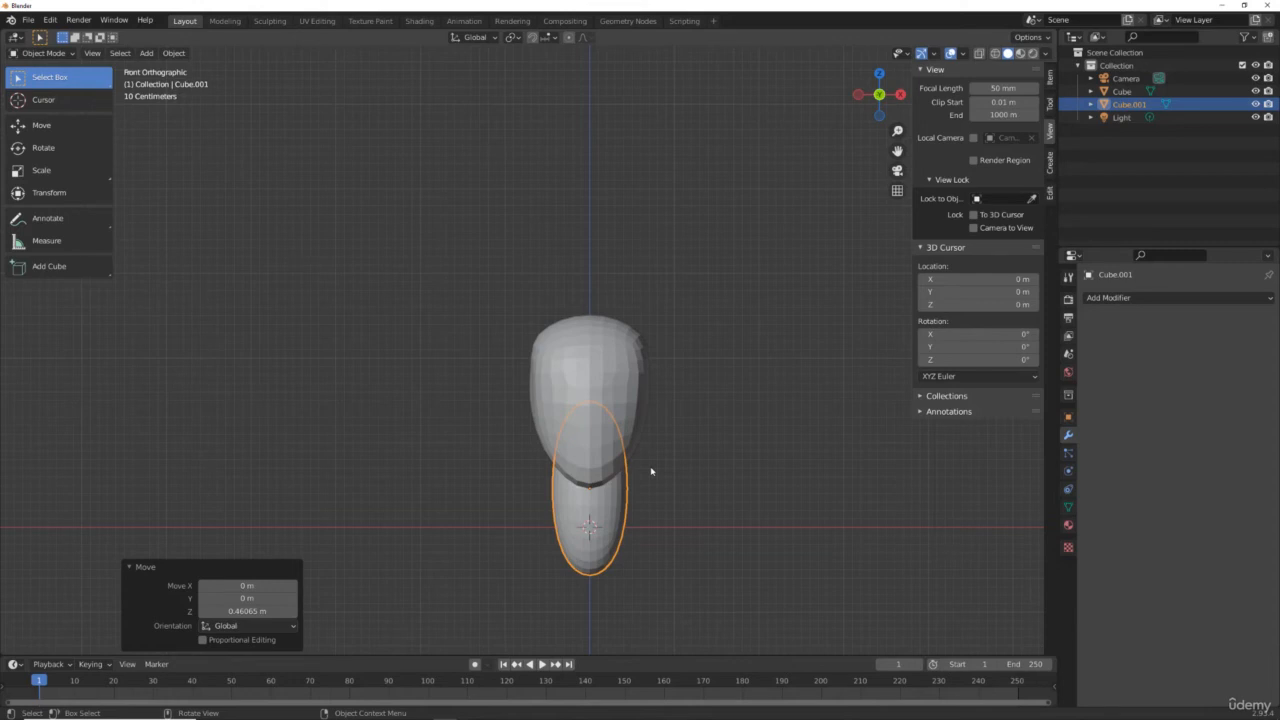
key("KP_3")
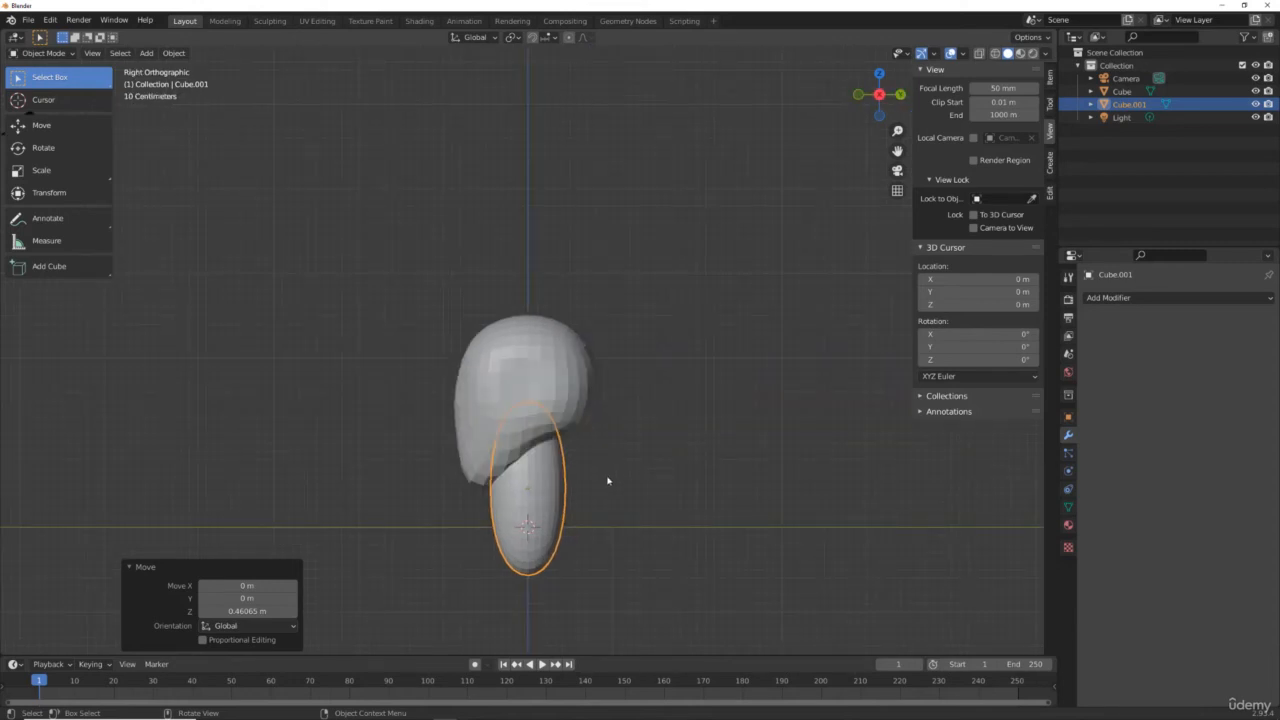
left_click(36, 125)
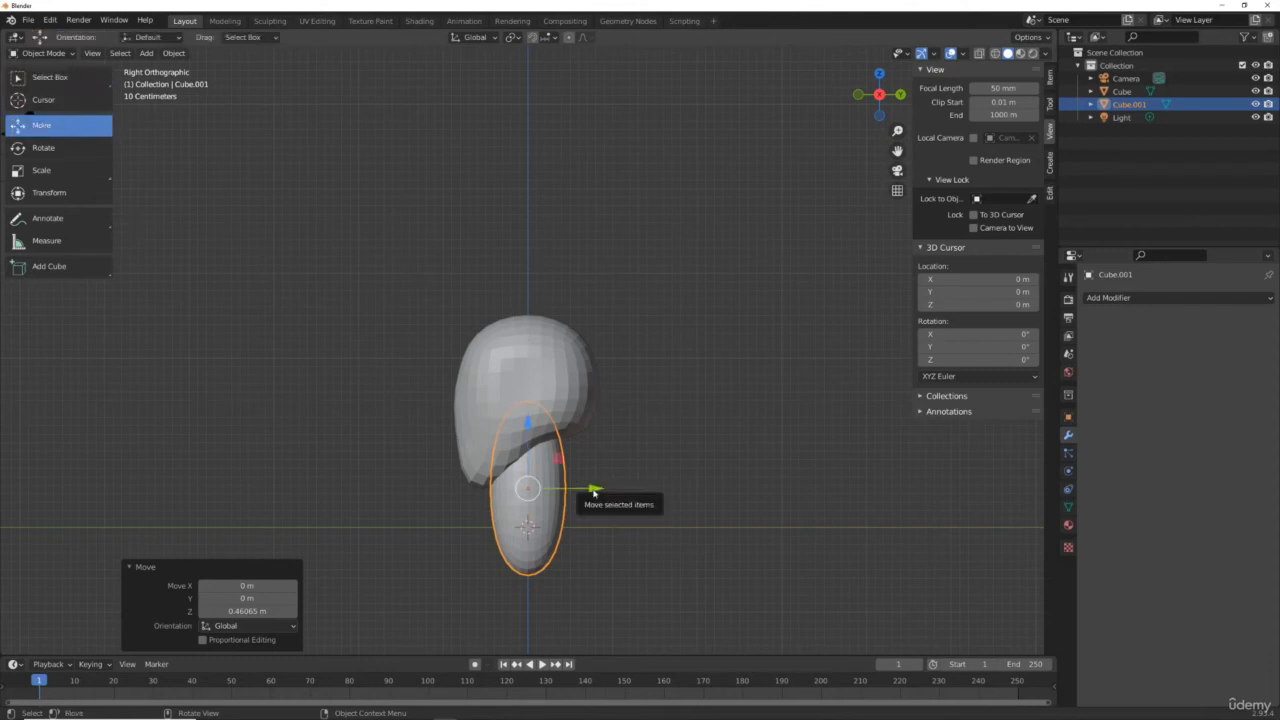
left_click_drag(594, 492, 608, 489)
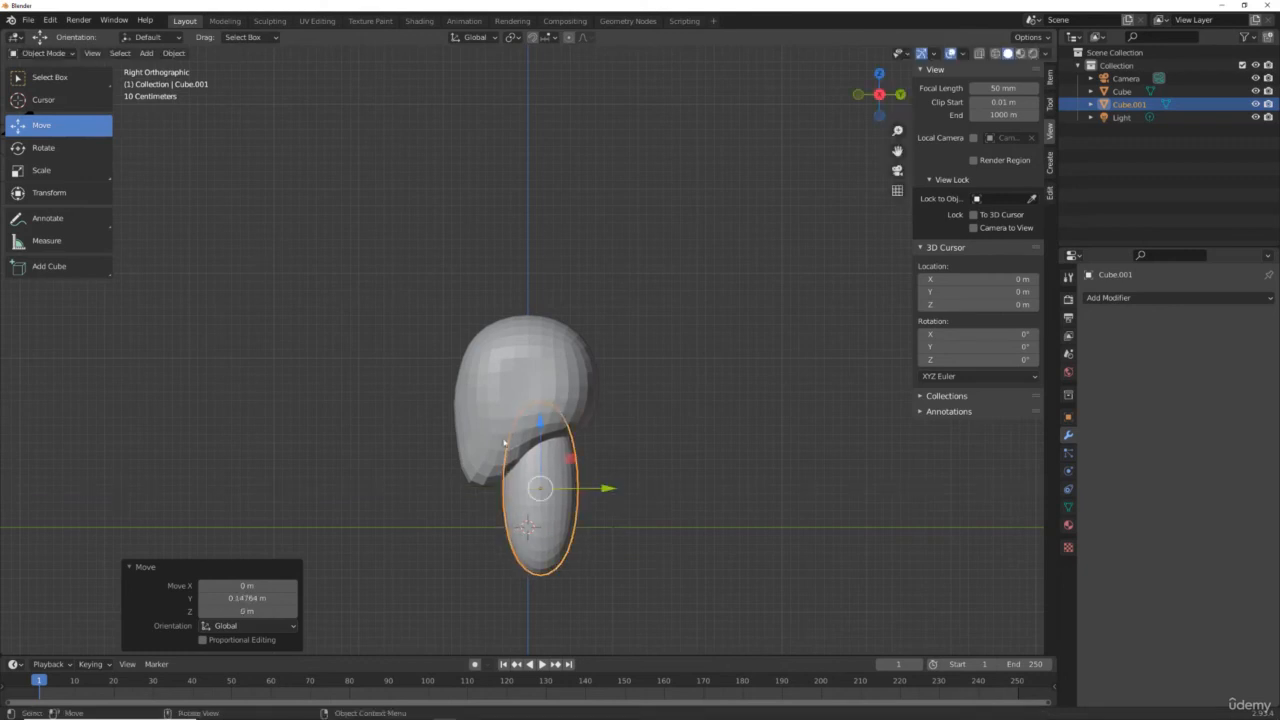
Tilt the neck about 18.9° around X and reposition it about 0.195 m along Y and 0.148 m up along Z.
left_click(70, 150)
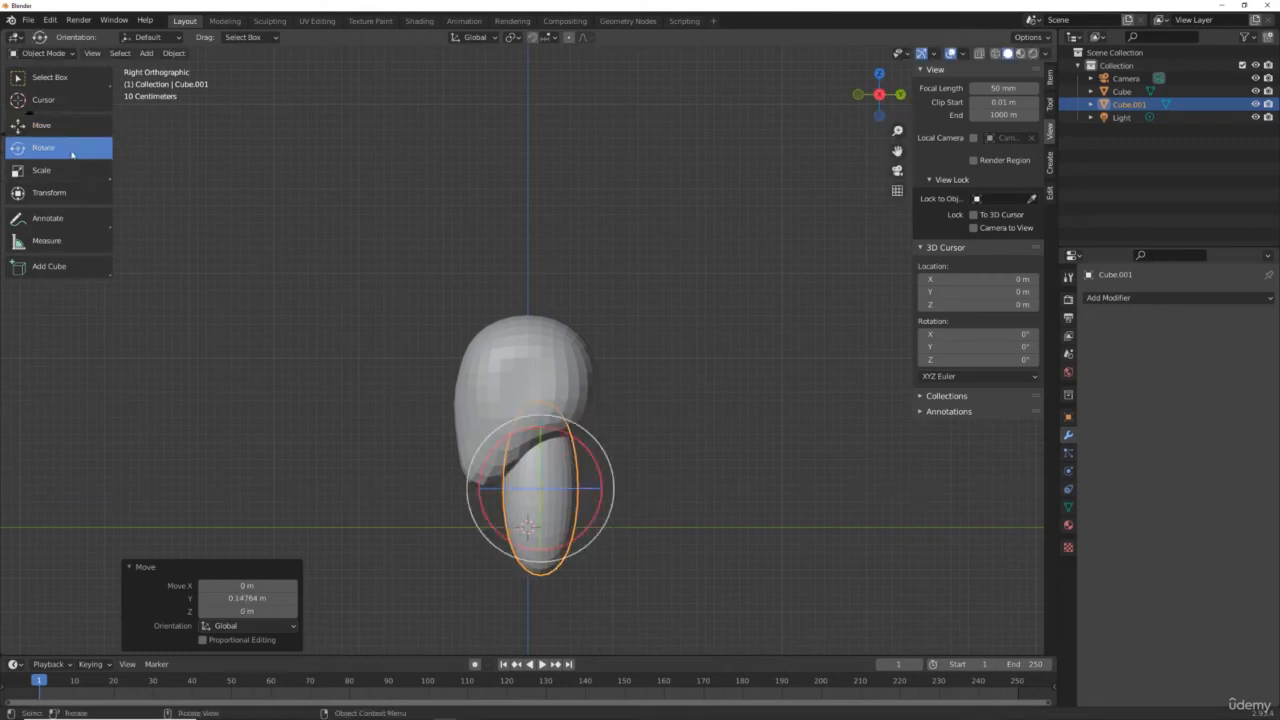
left_click_drag(590, 524, 610, 498)
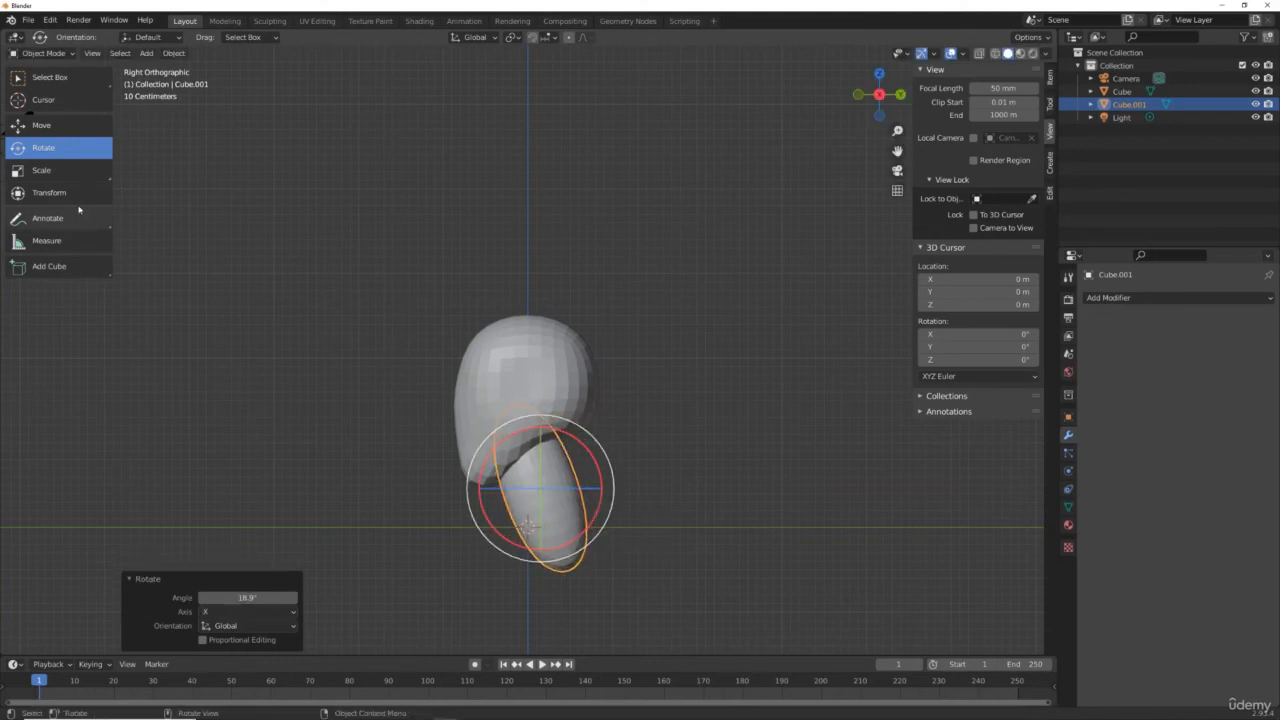
left_click(90, 126)
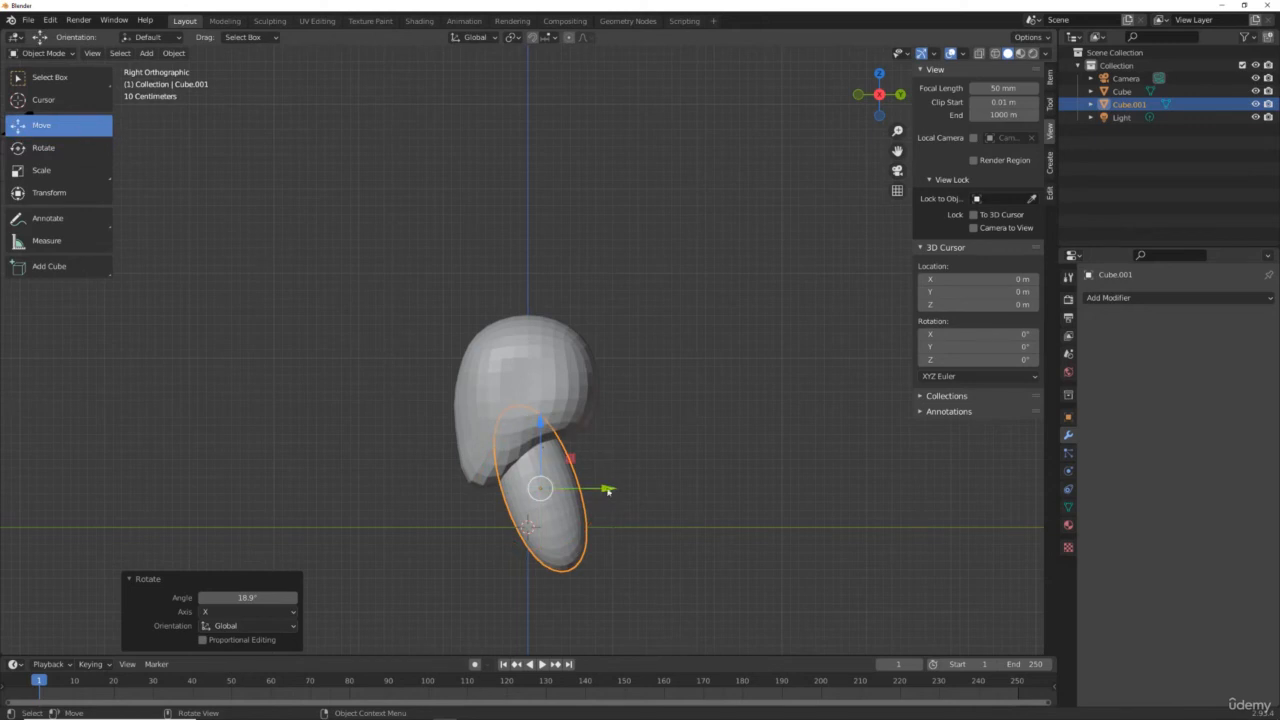
left_click_drag(608, 490, 625, 489)
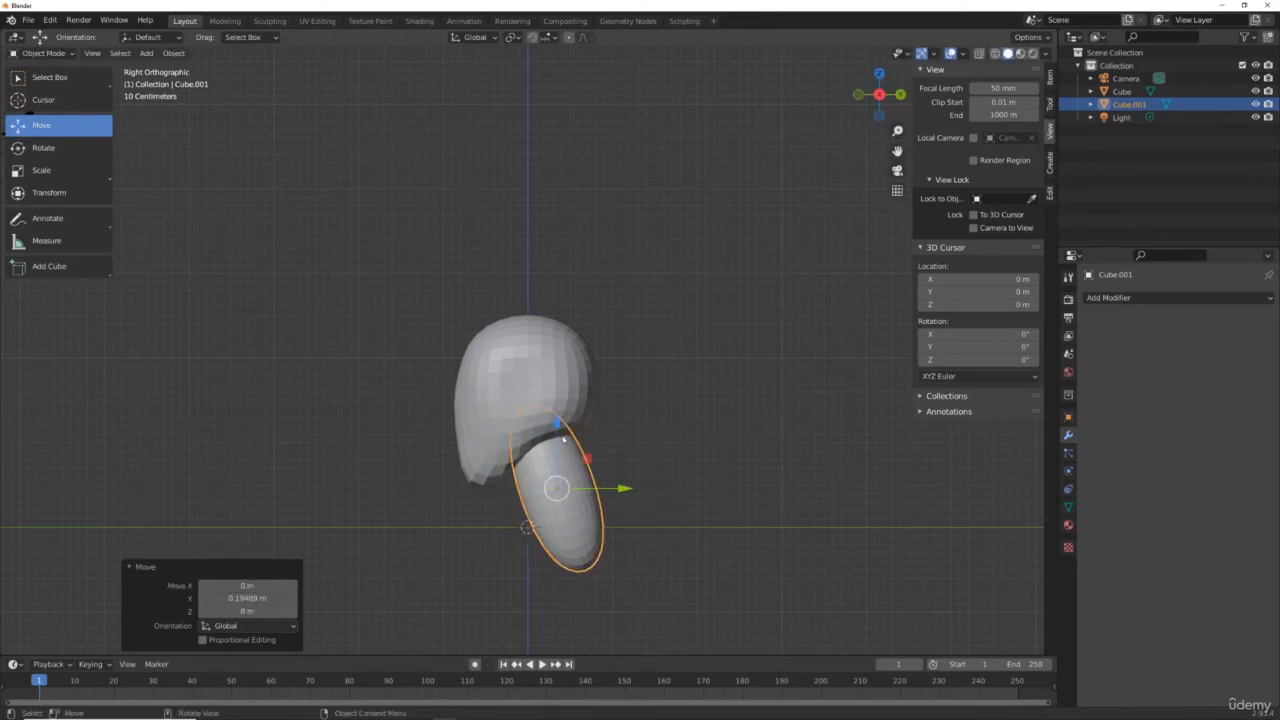
left_click_drag(558, 424, 557, 402)
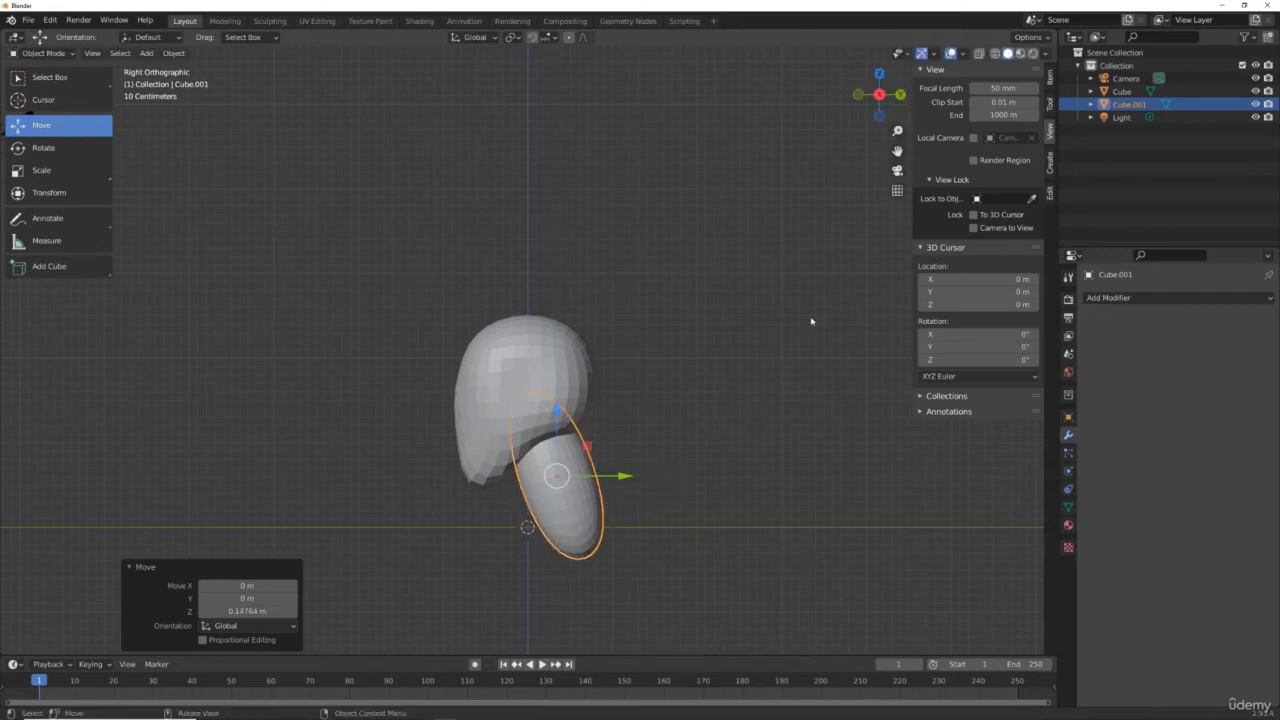
Rotate the neck about -7.14° around X and move it about -0.159 m along Y, toward the front of the head.
key("KP_1")
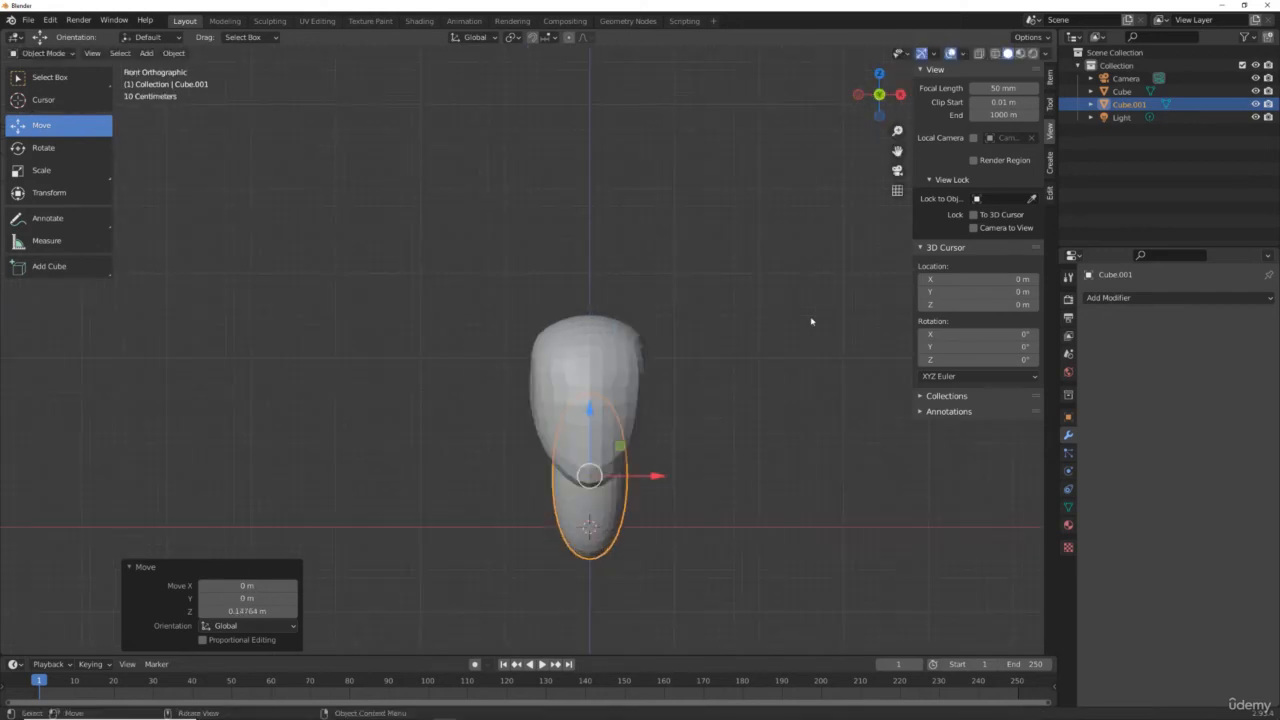
key("KP_3")
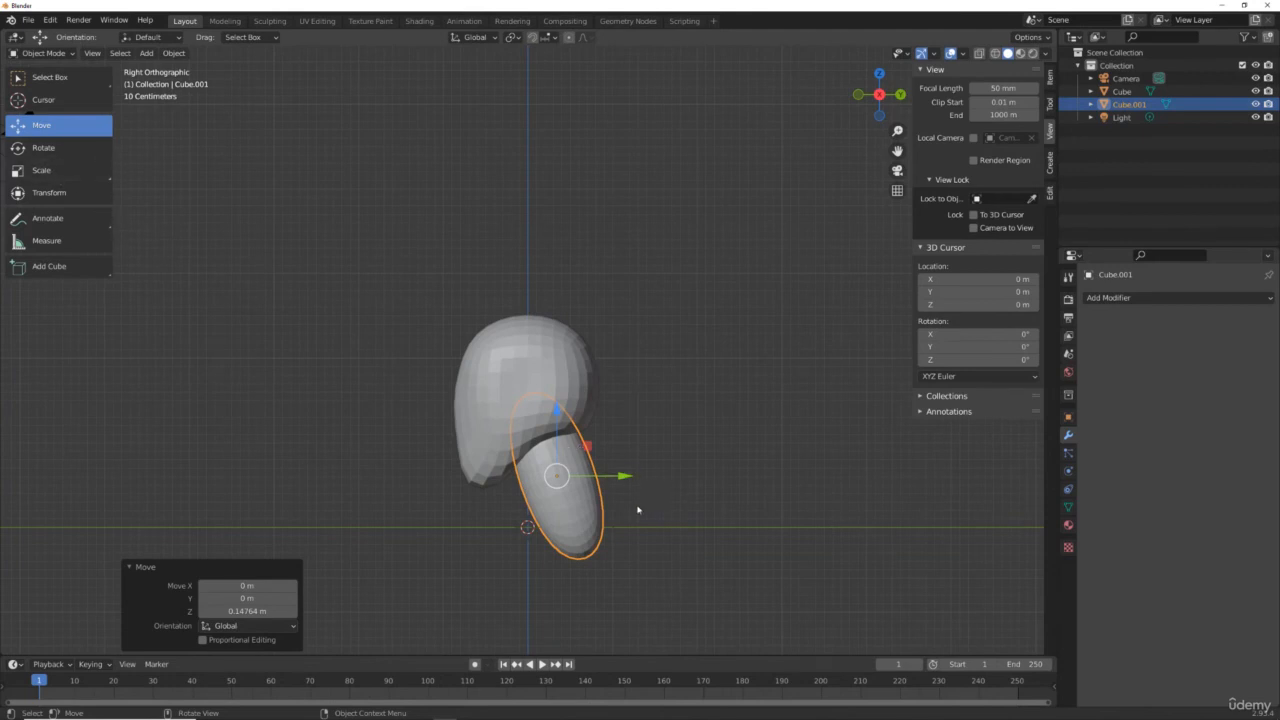
left_click(40, 148)
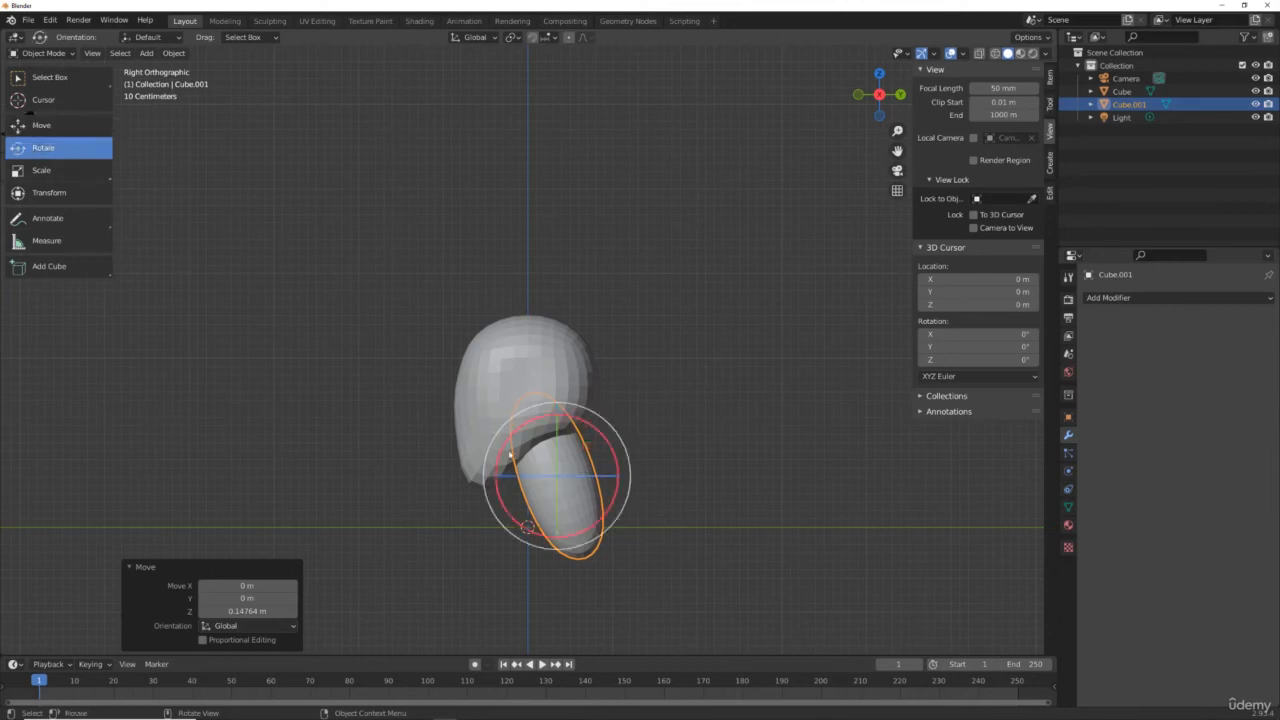
left_click_drag(615, 492, 626, 486)
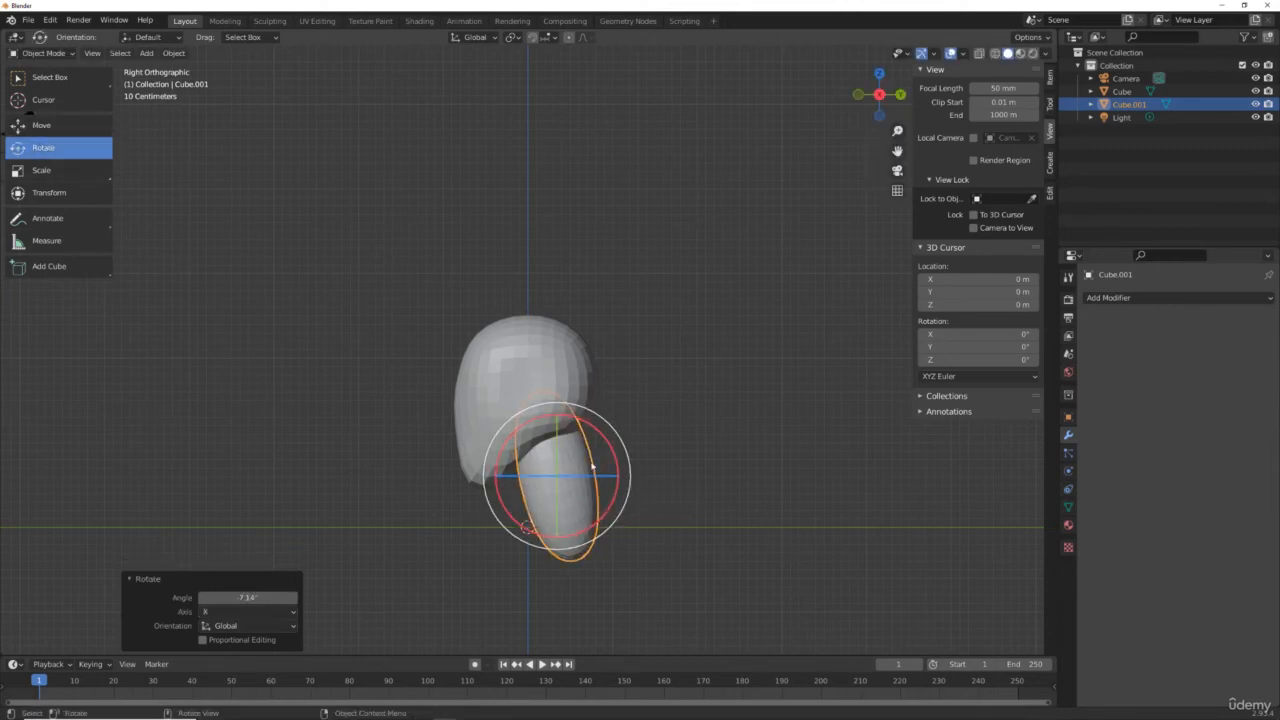
left_click(33, 125)
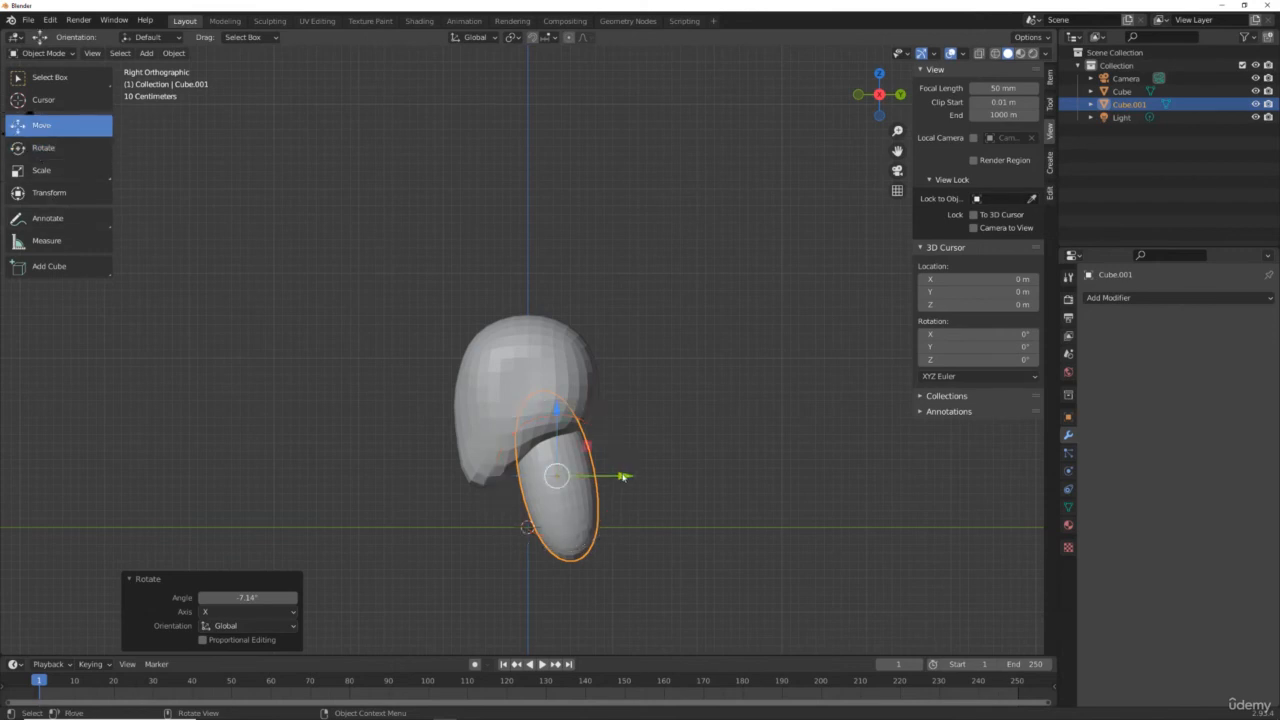
left_click_drag(622, 476, 606, 483)
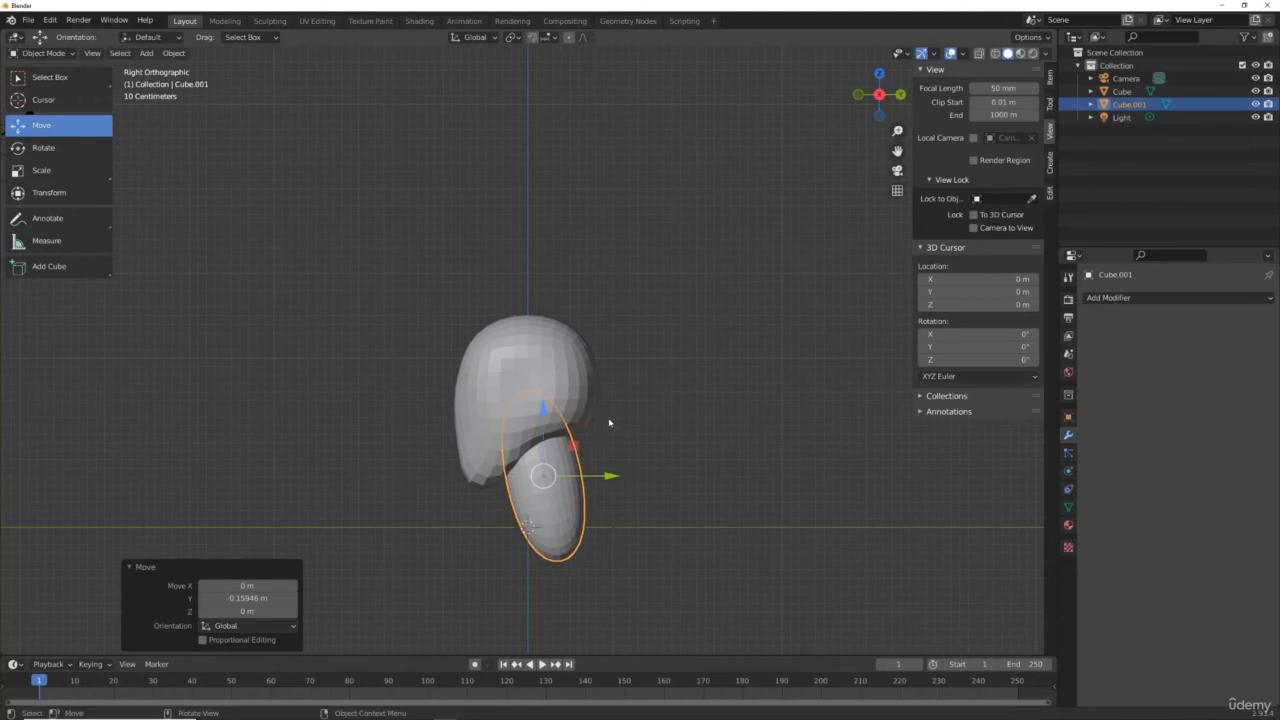
Deselect the neck and set the solid viewport shading colour to Random so each object is tinted separately.
scroll(677, 598, "up", 5)
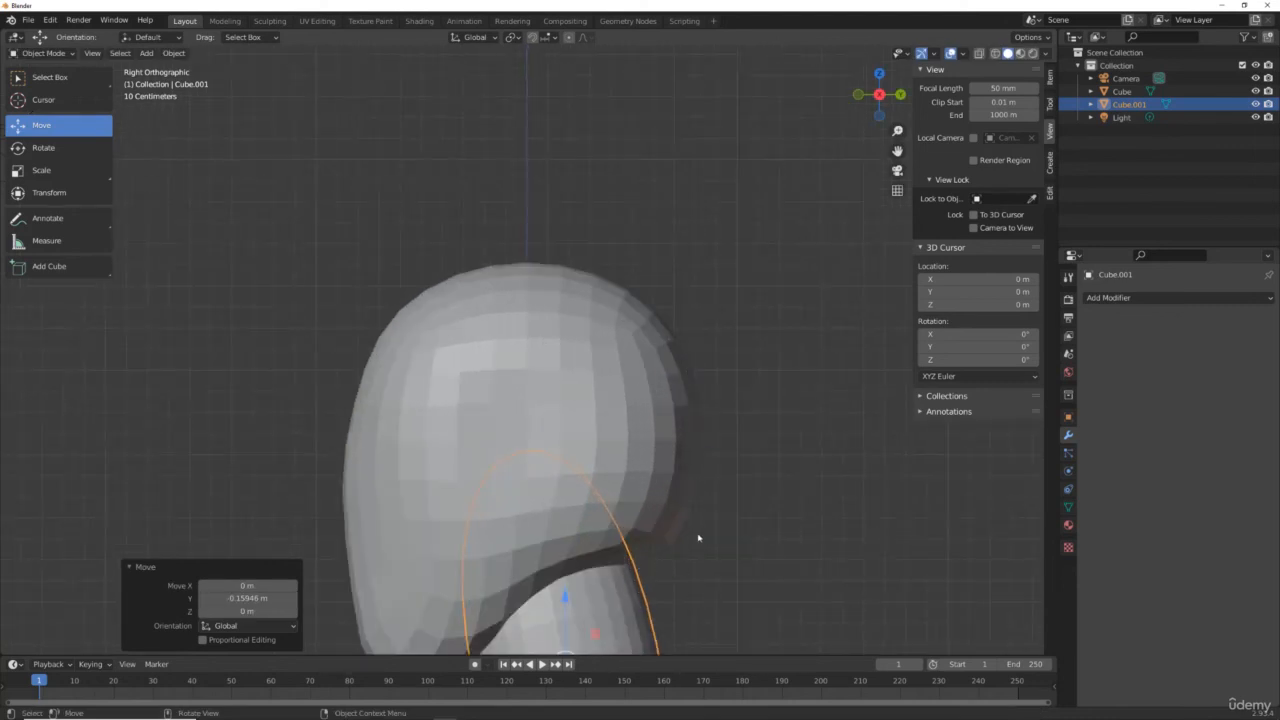
scroll(737, 437, "down", 5)
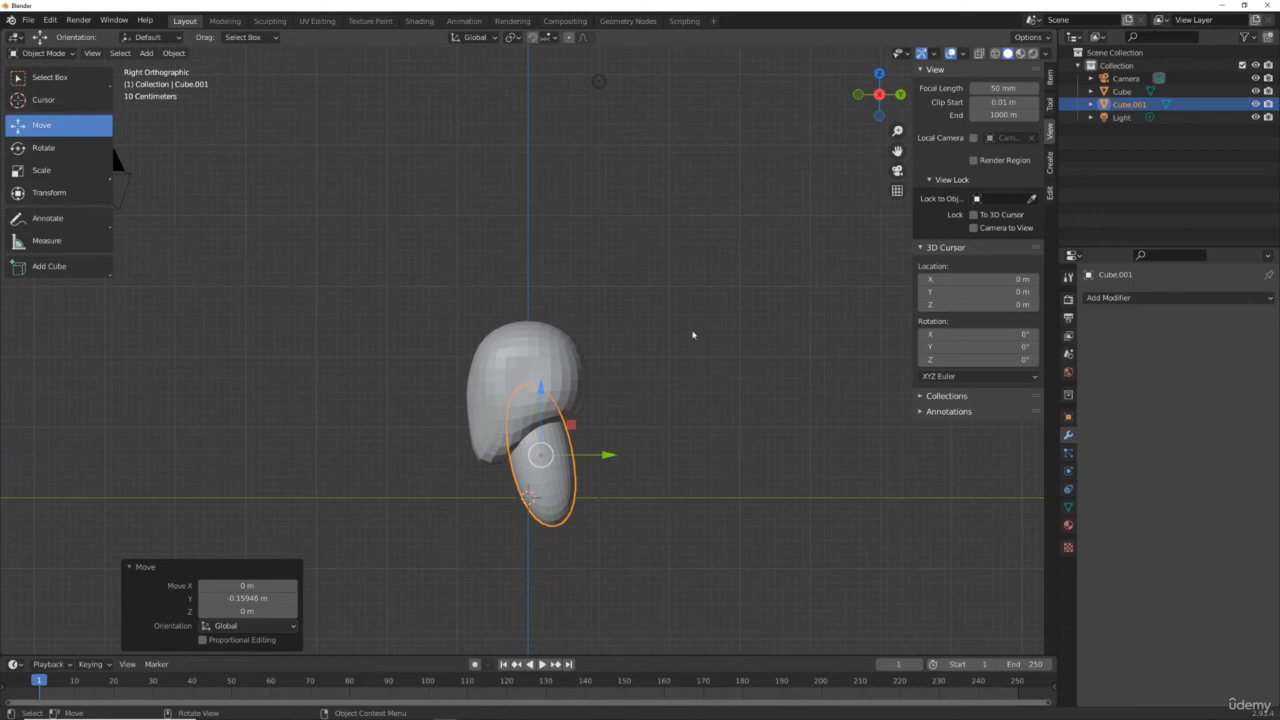
key("KP_1")
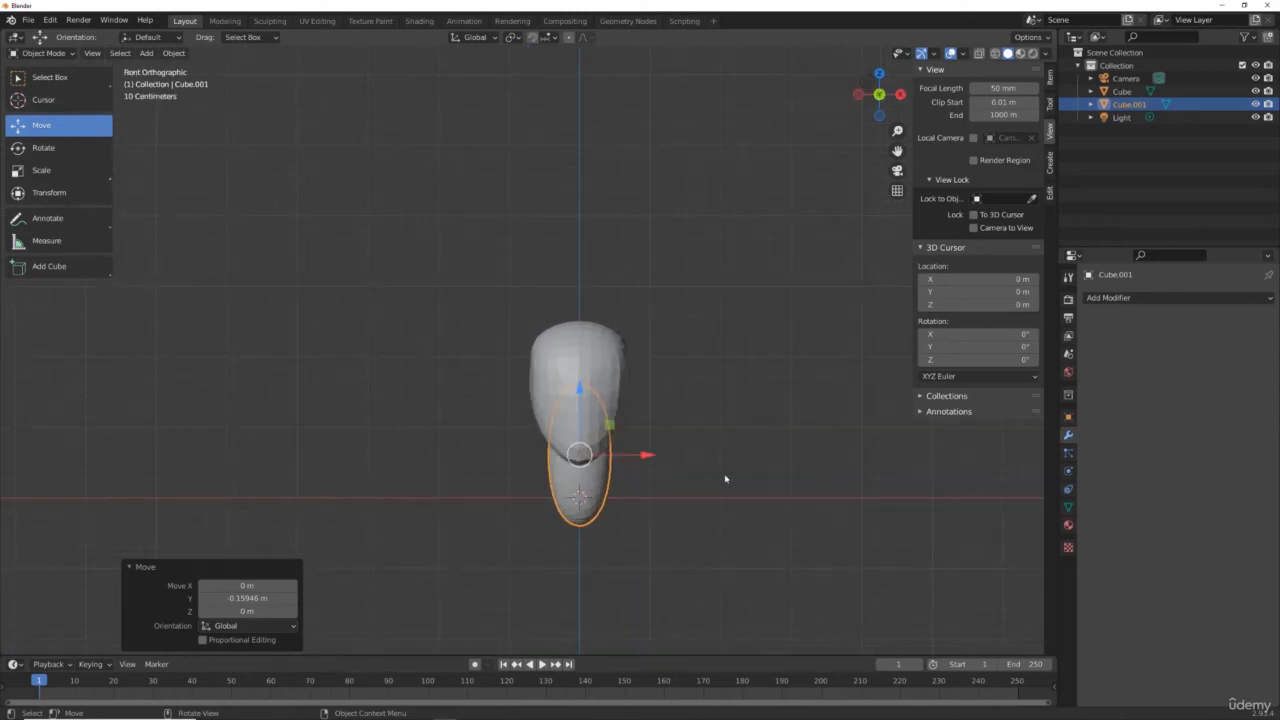
left_click(739, 383)
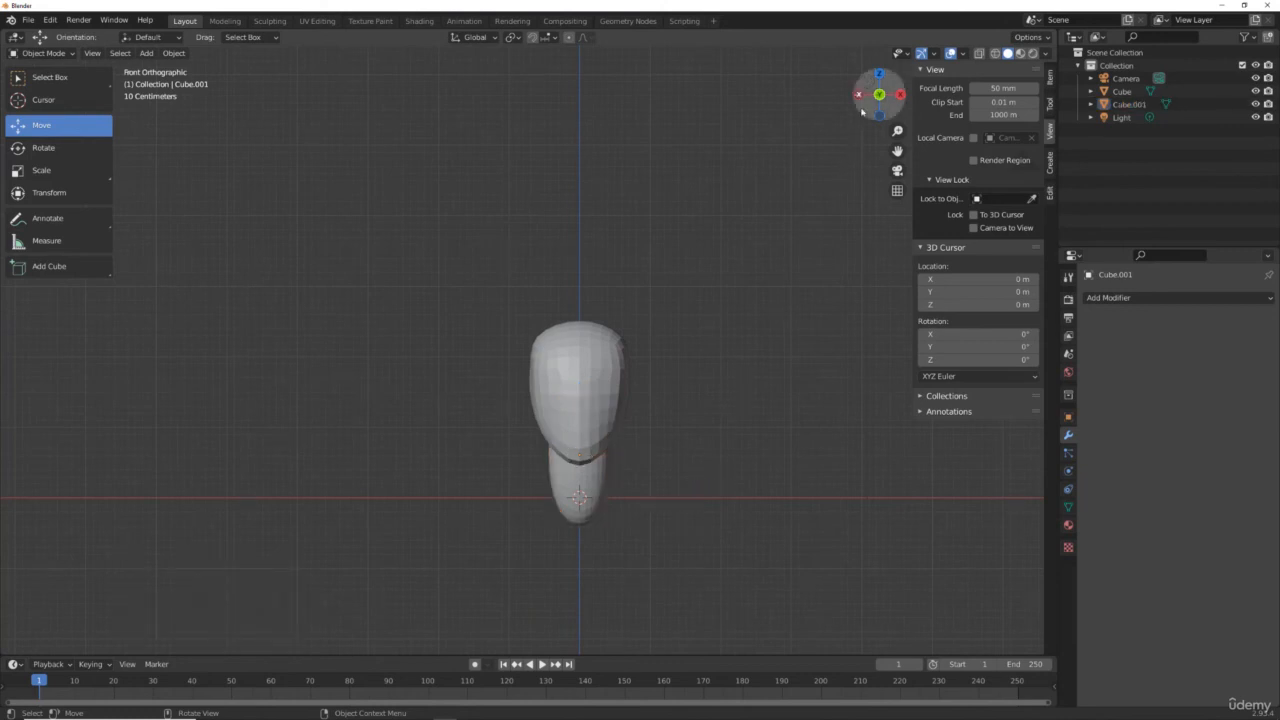
left_click_drag(878, 95, 860, 148)
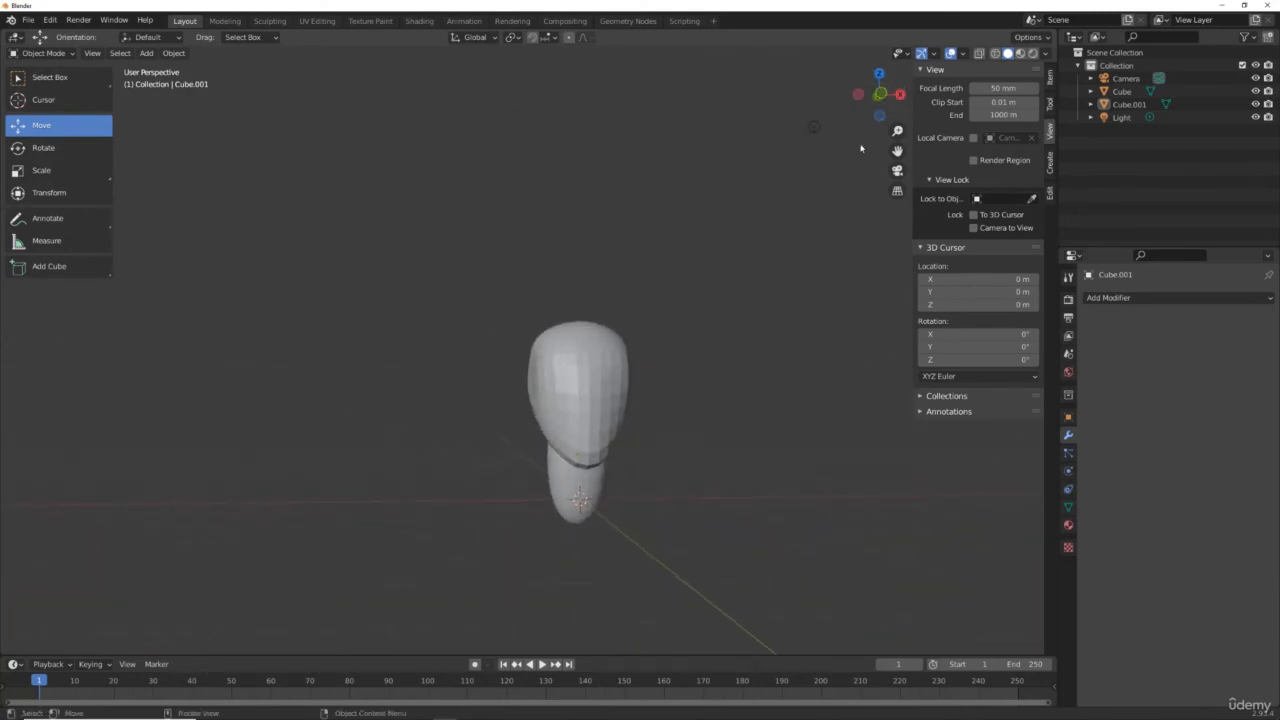
left_click(1045, 54)
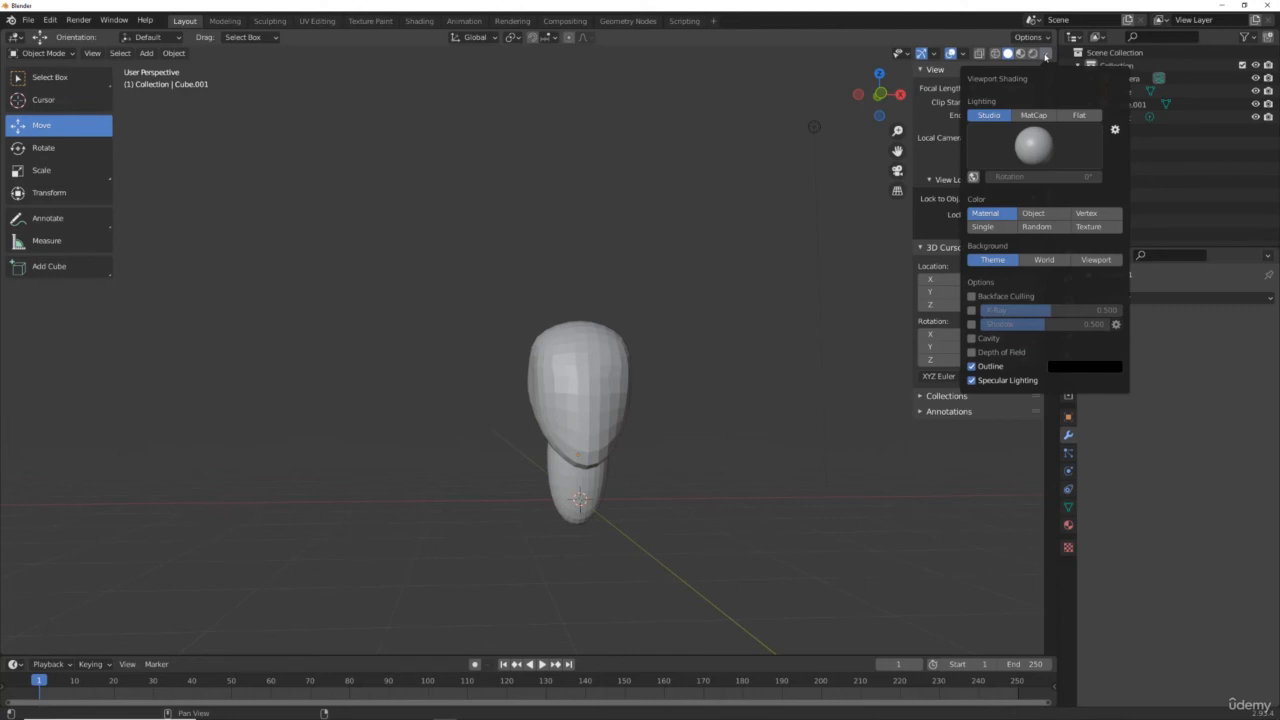
left_click(1046, 55)
left_click(1047, 227)
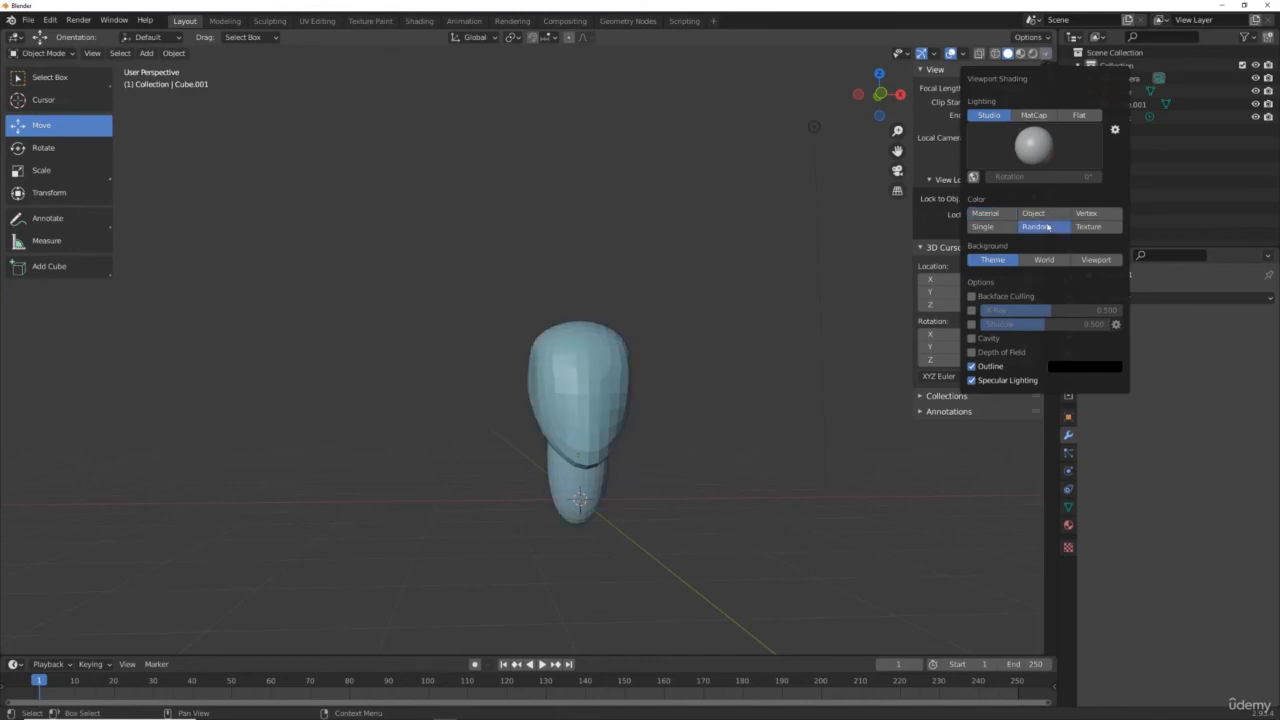
Save the project as Class Sculpt.blend in the BLENDER CLASS folder.
left_click_drag(866, 111, 916, 115)
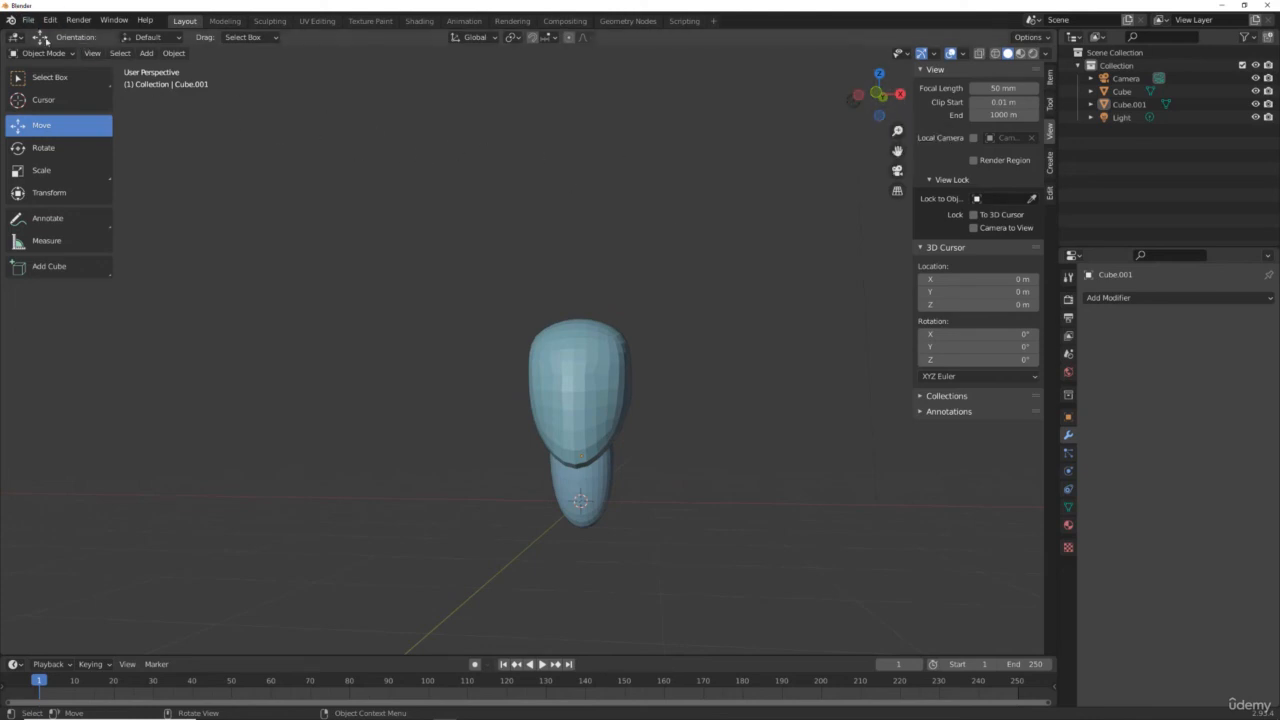
left_click(27, 20)
key("ctrl+s")
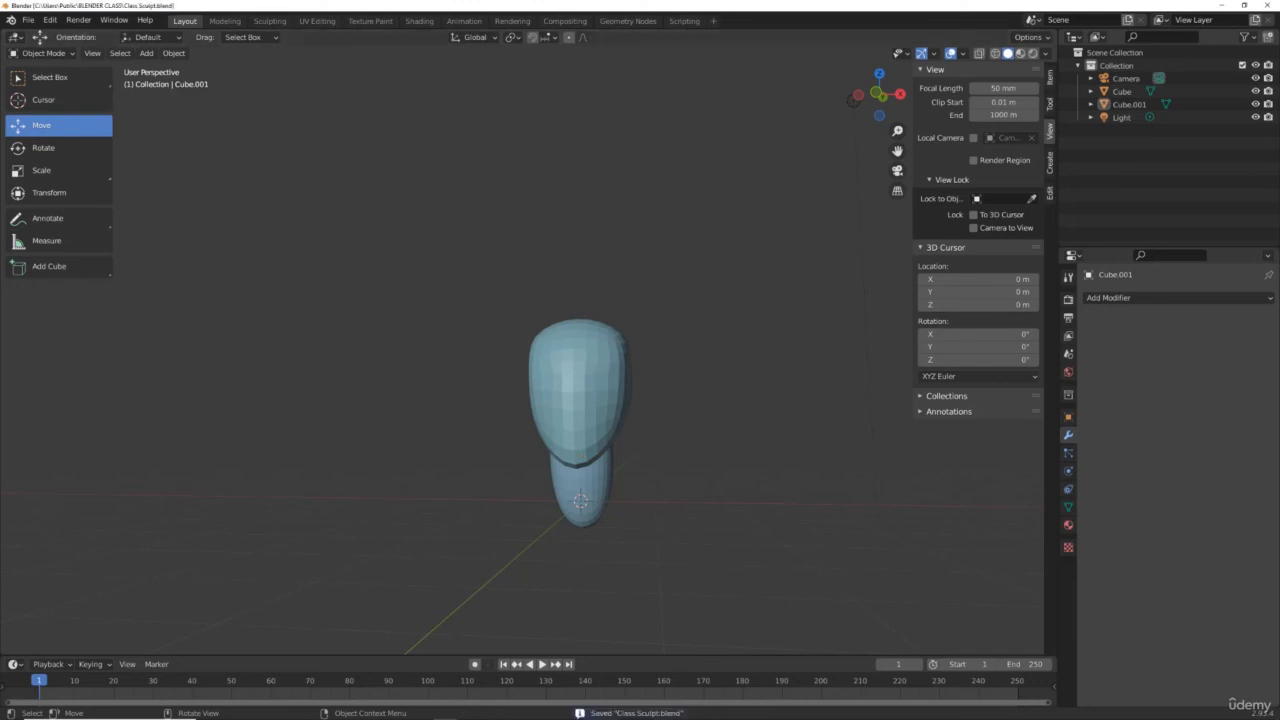